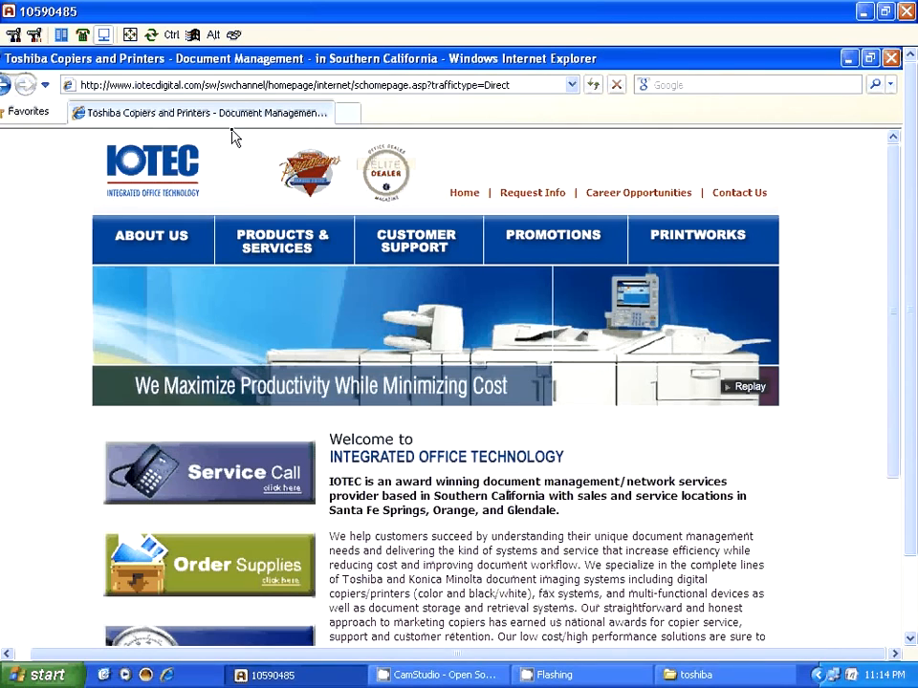
Step: Open the Print Drivers page in the site's Customer Support section and find the driver search
mouse_move(413, 247)
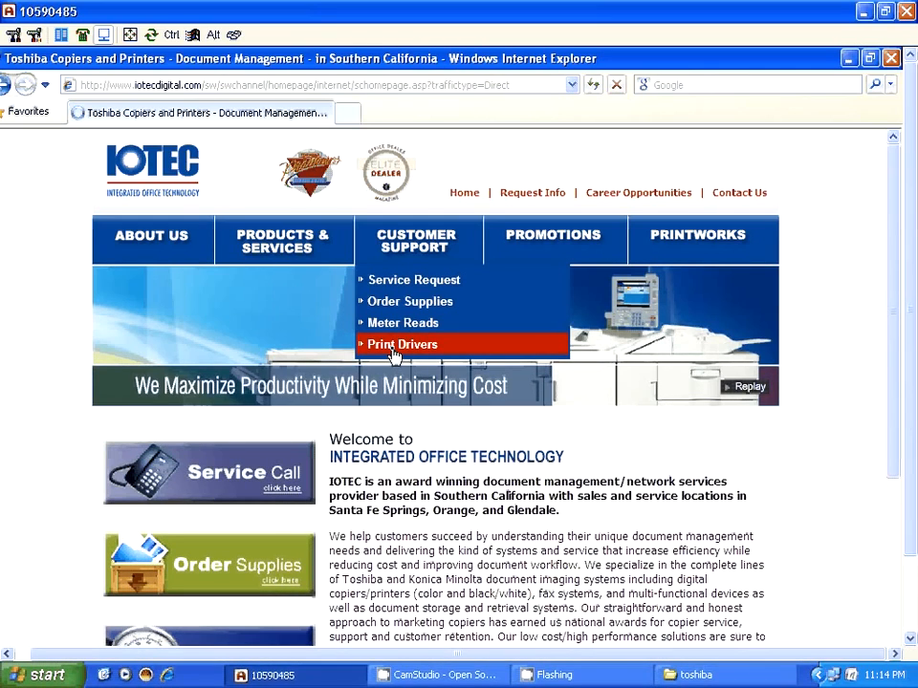
left_click(392, 349)
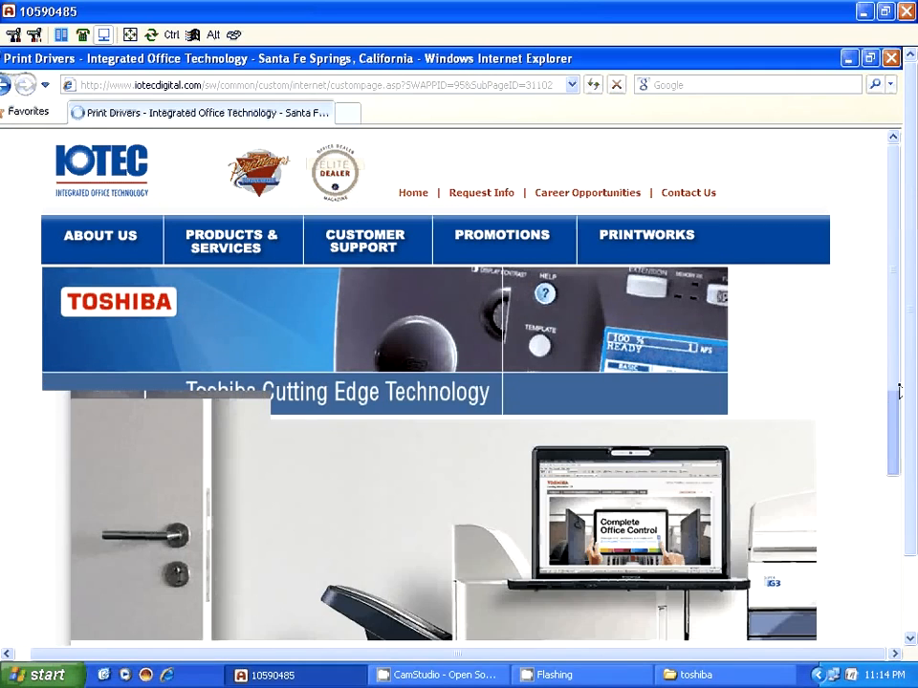
left_click_drag(898, 392, 889, 468)
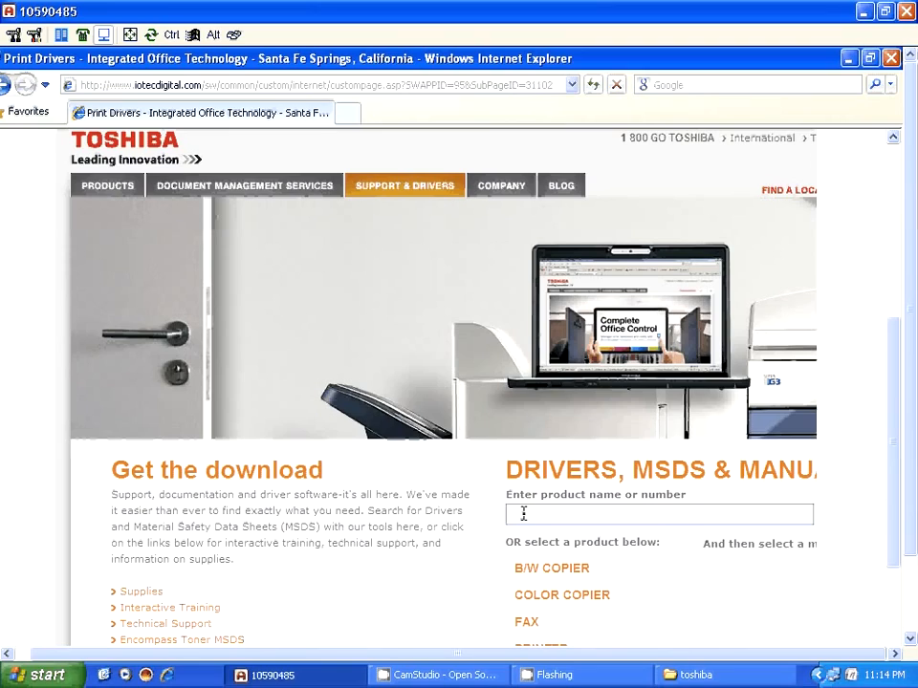
Step: Enter 4540 as the product number in the Drivers, MSDS & Manuals search
left_click(575, 515)
type("4540")
scroll(808, 592, "down", 3)
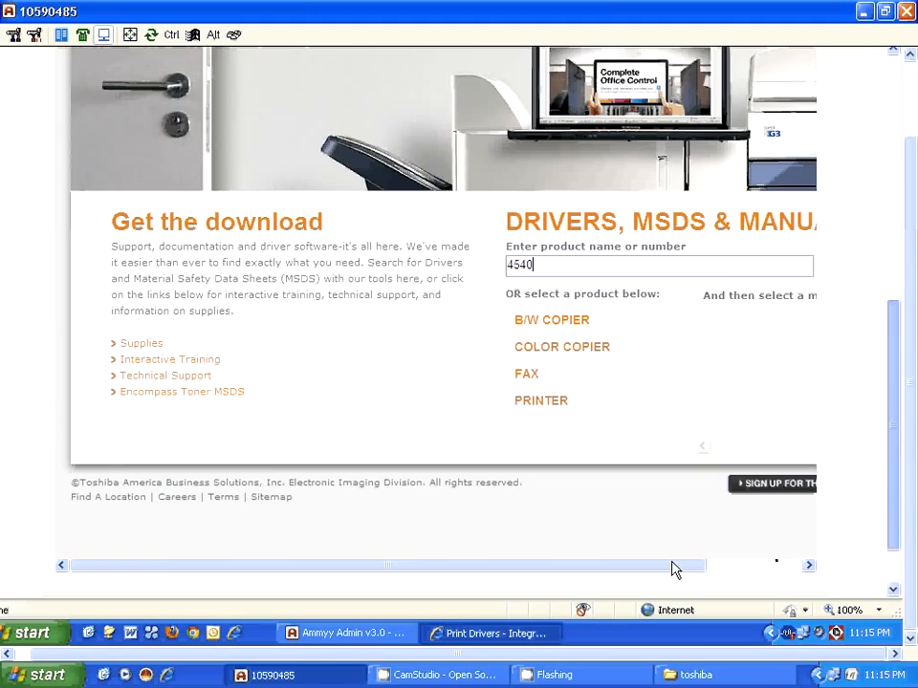
Step: Choose the Color Copier product category and open the downloads for the e-STUDIO4540C model
left_click_drag(675, 566, 771, 566)
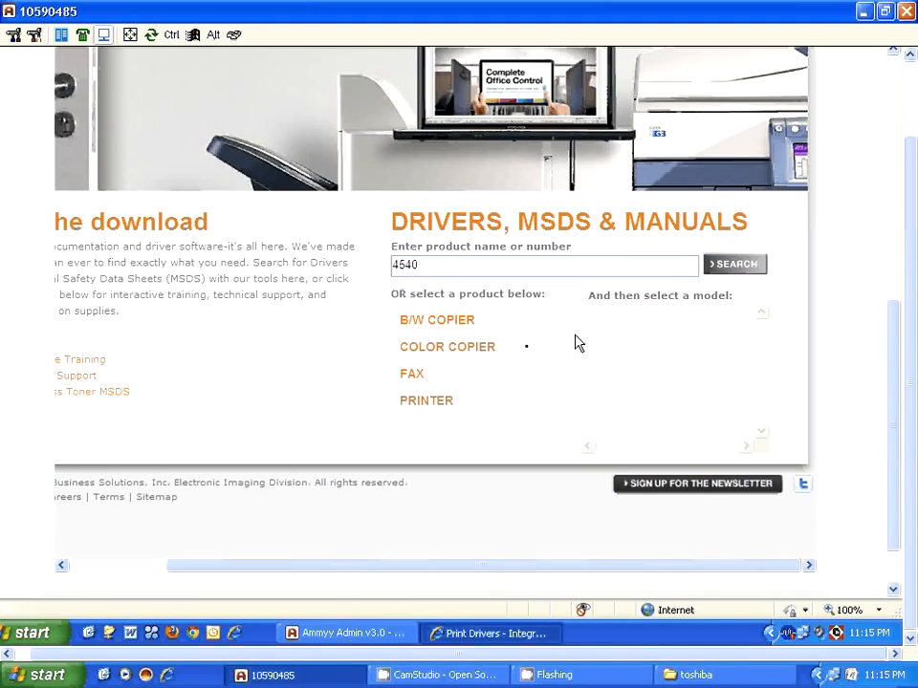
left_click(443, 351)
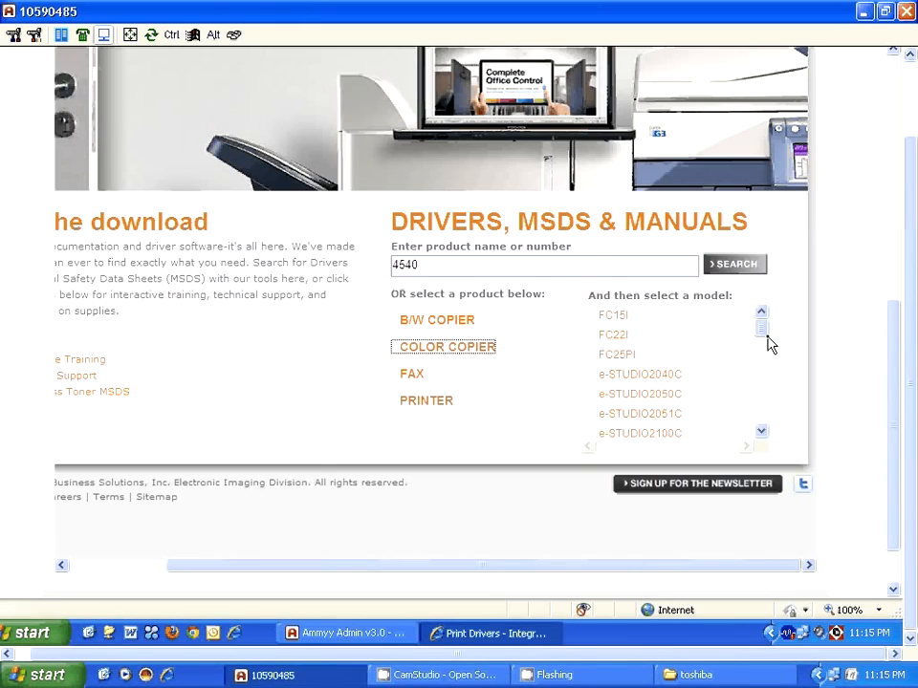
left_click_drag(760, 330, 754, 394)
scroll(704, 426, "down", 1)
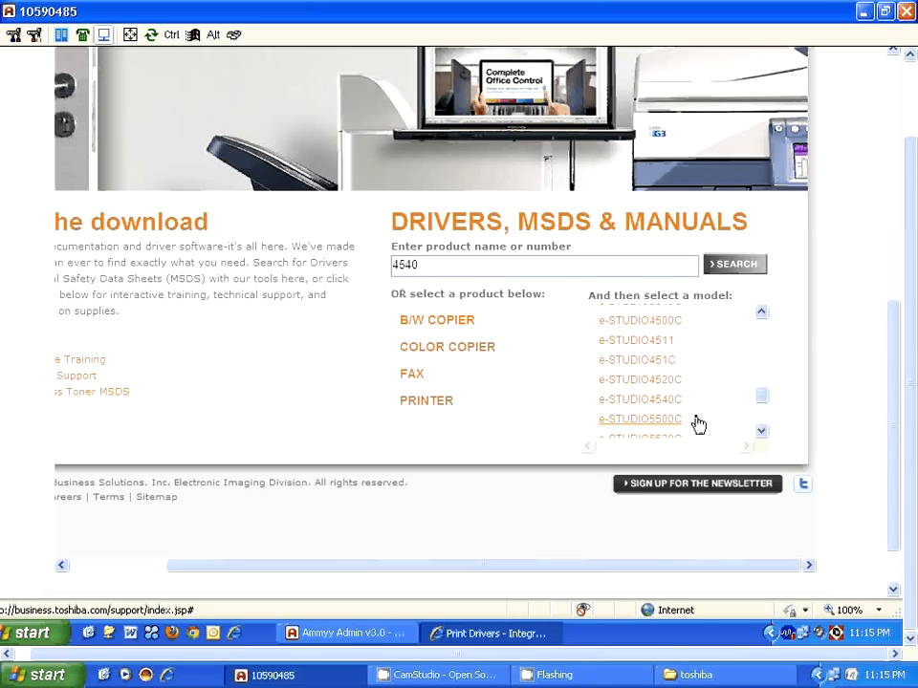
left_click(650, 403)
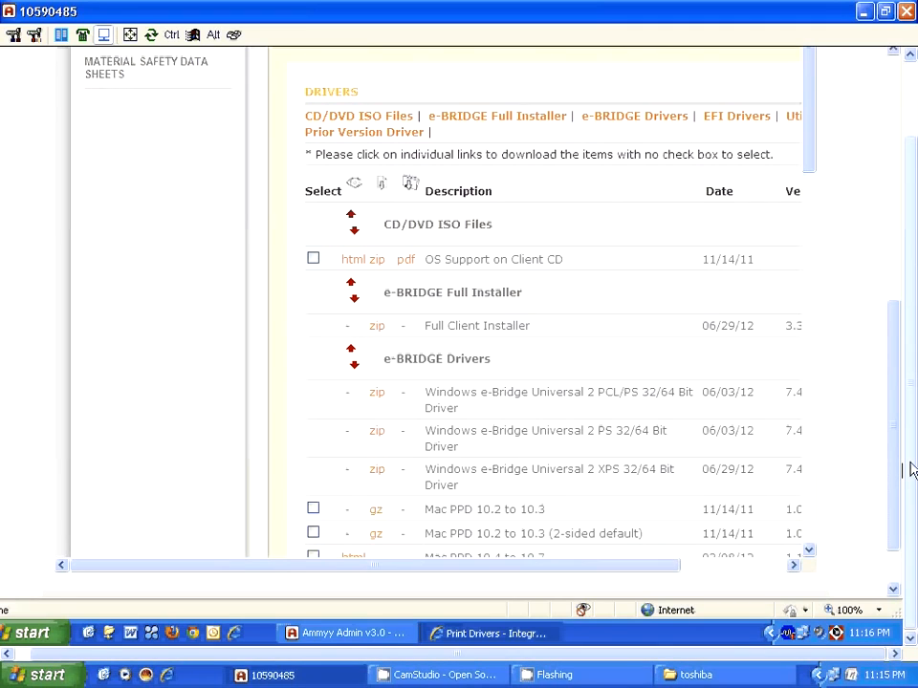
Step: Examine the e-BRIDGE Drivers section, highlighting its heading, the 32/64 Bit label and the Windows e-Bridge Universal 2 PS driver
left_click(786, 566)
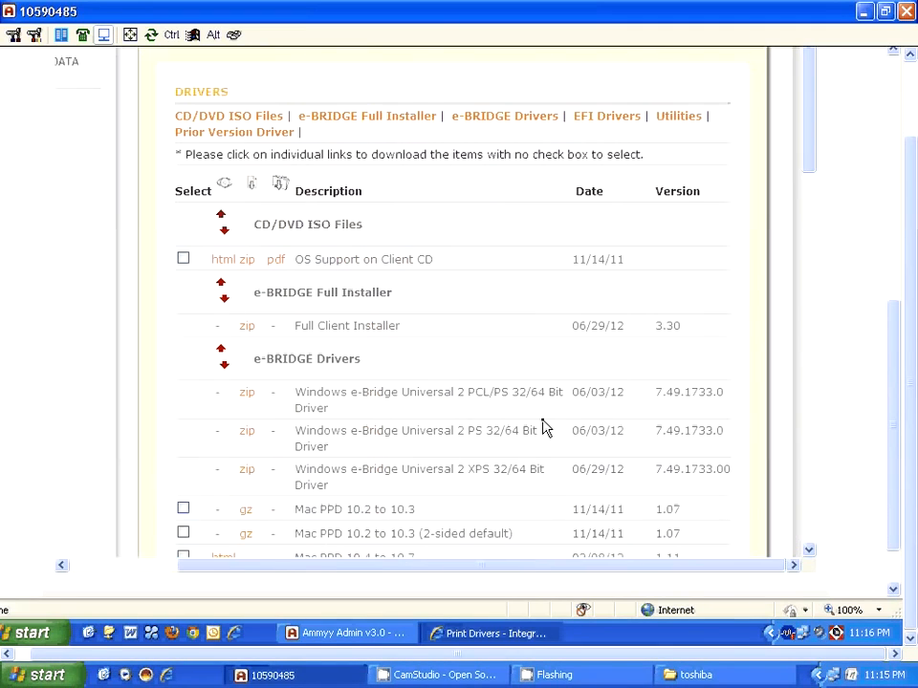
double_click(352, 361)
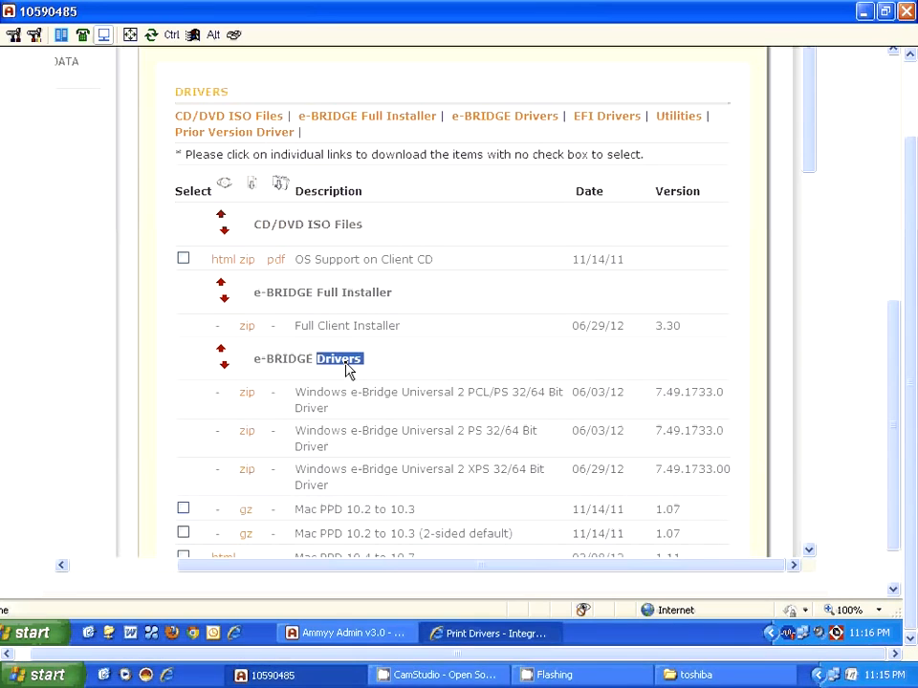
left_click(371, 369)
left_click_drag(371, 369, 248, 364)
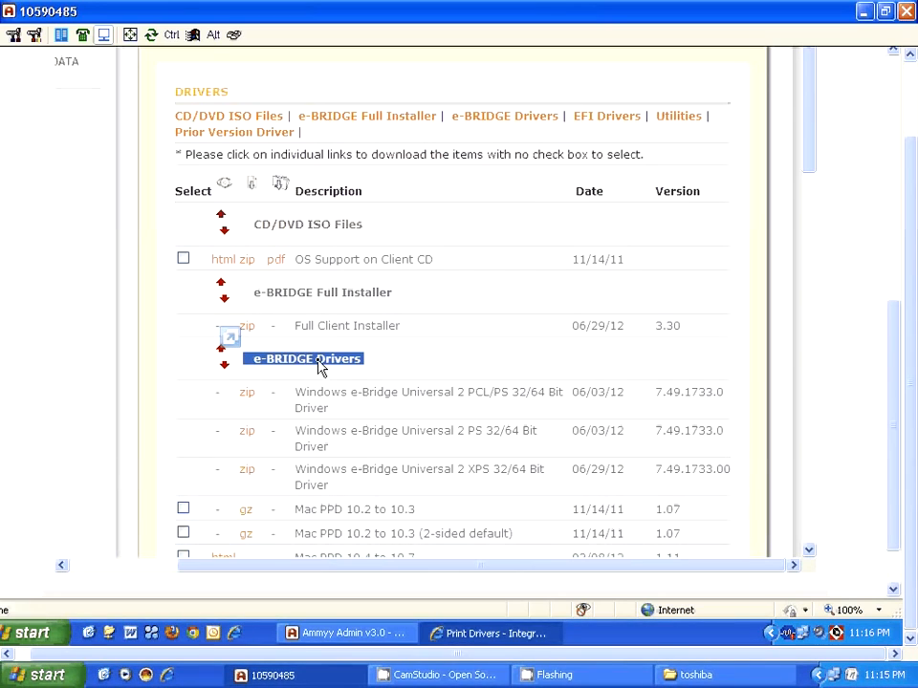
left_click(491, 359)
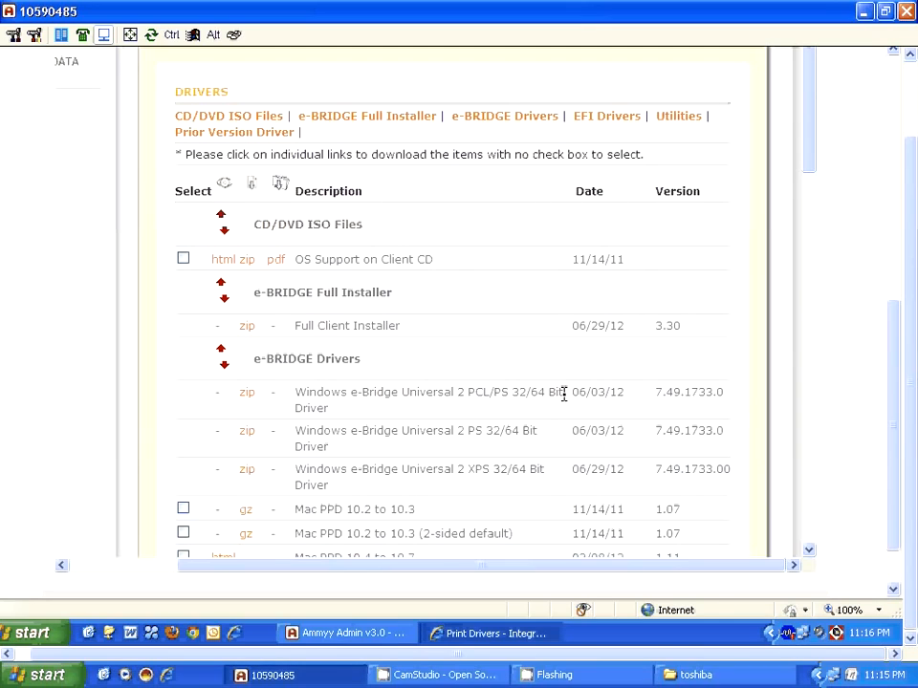
left_click_drag(564, 394, 514, 402)
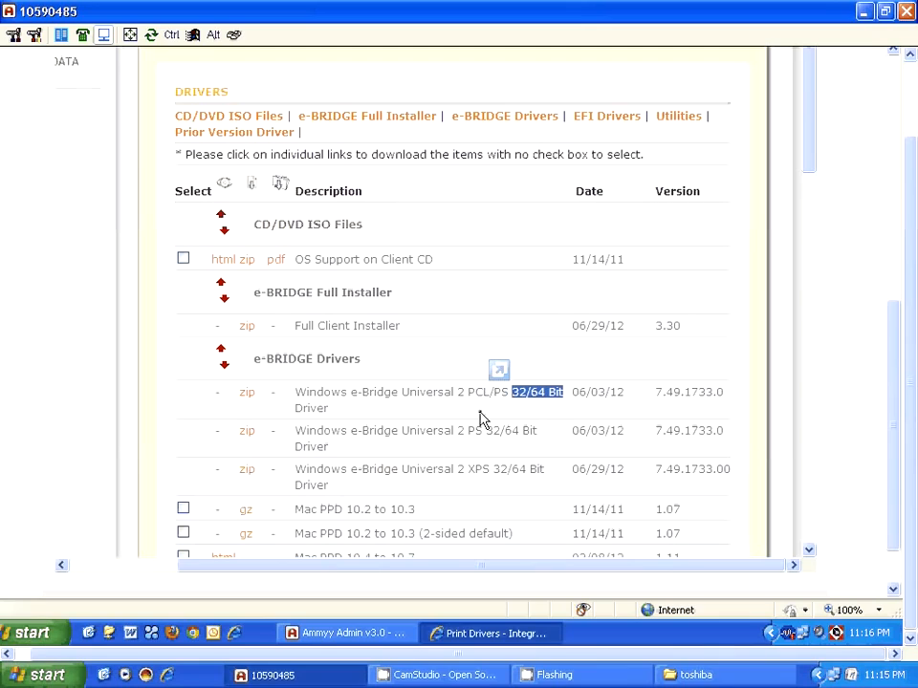
left_click(439, 405)
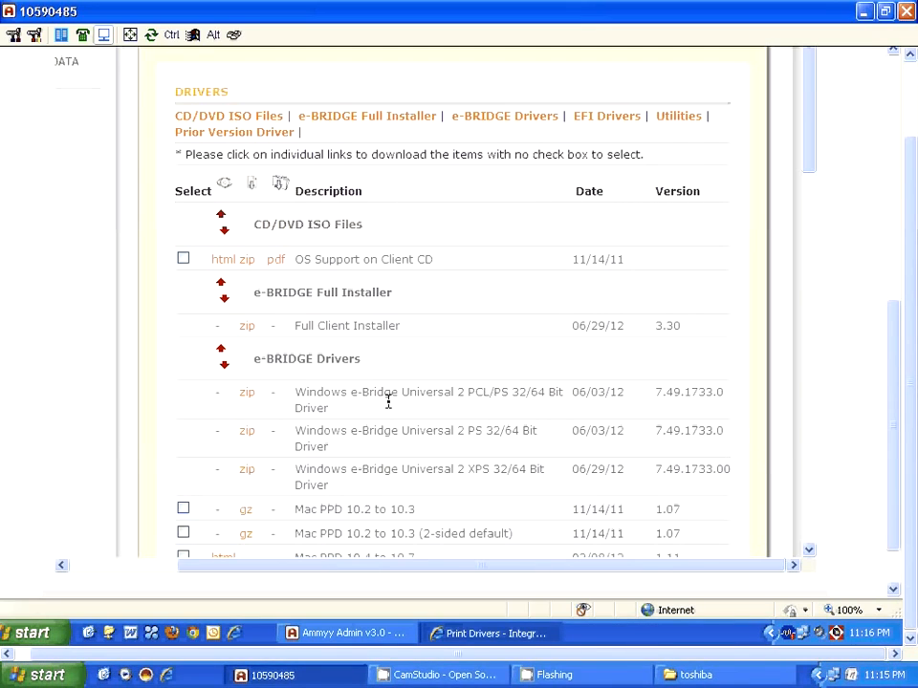
left_click_drag(303, 431, 549, 433)
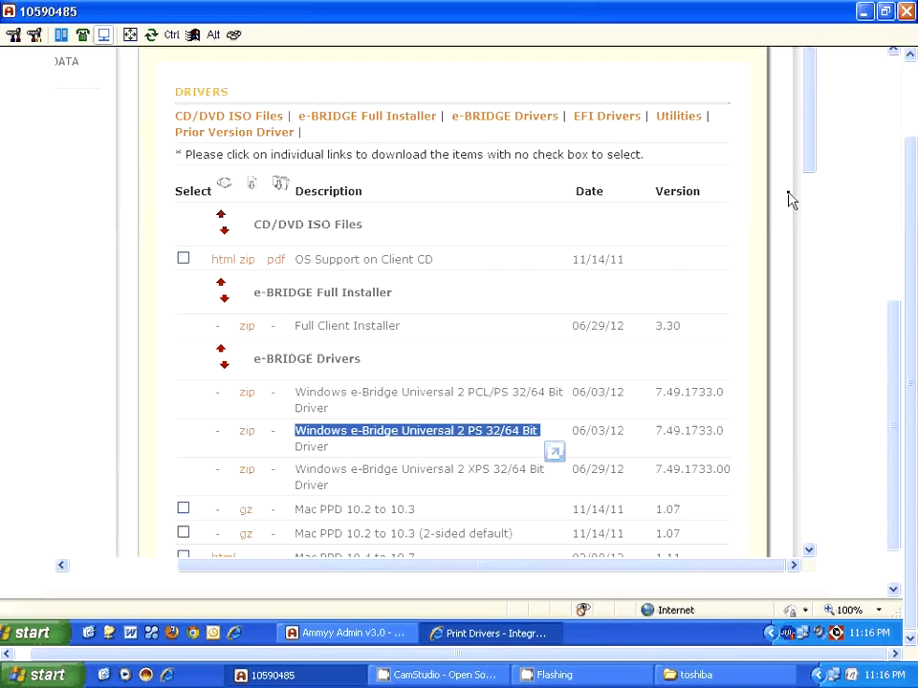
Step: Find the Mac PPD driver further down the list and highlight its 10.4 to 10.7 version range
left_click_drag(807, 161, 803, 209)
scroll(331, 374, "down", 3)
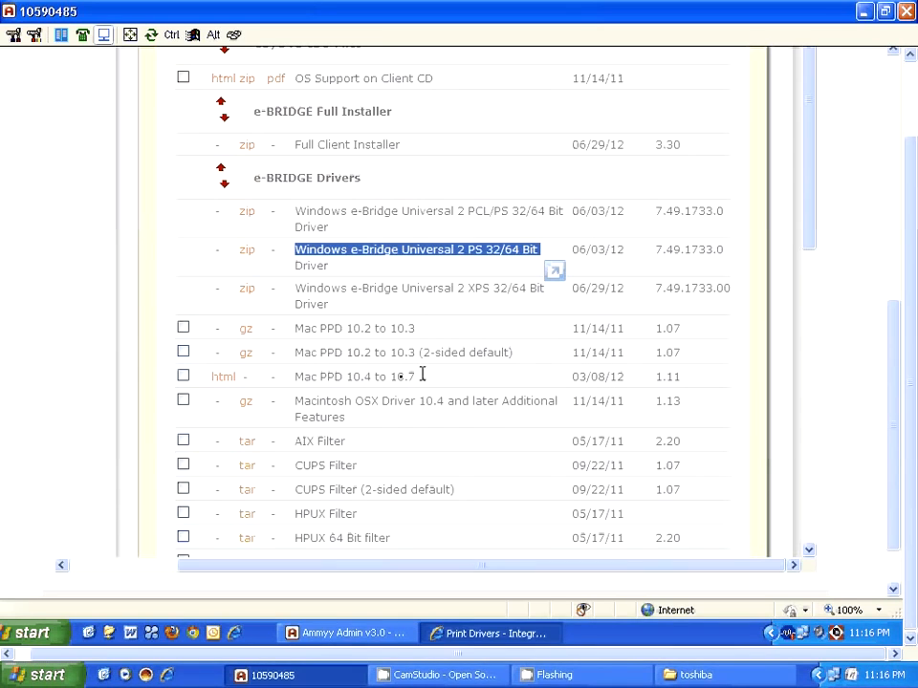
left_click_drag(421, 374, 342, 377)
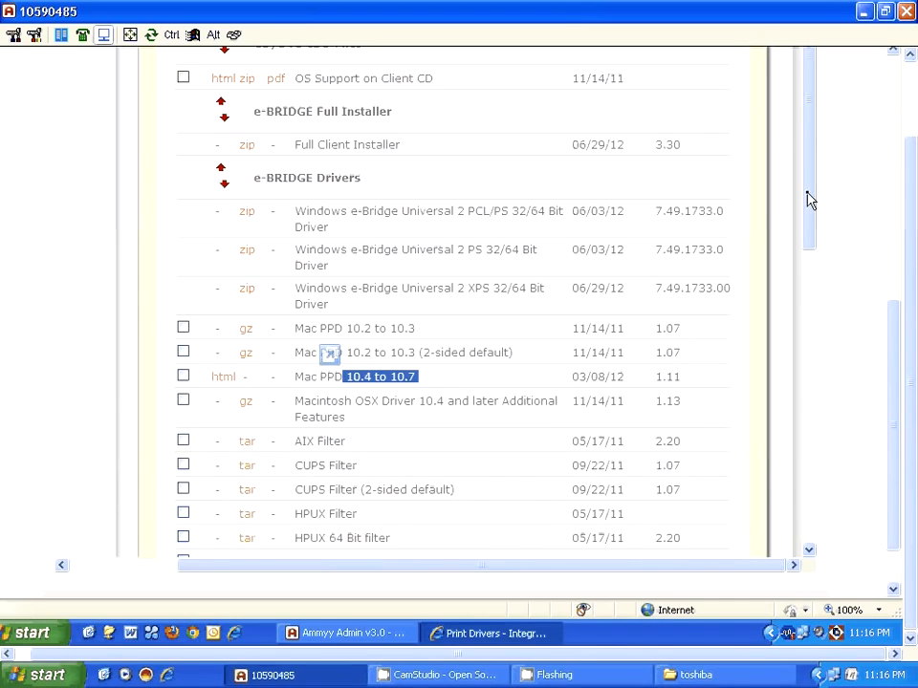
Step: Start downloading the Windows e-Bridge Universal 2 PS driver zip into the _BACK UP folder of My Documents, and cancel the transfer
scroll(323, 306, "up", 2)
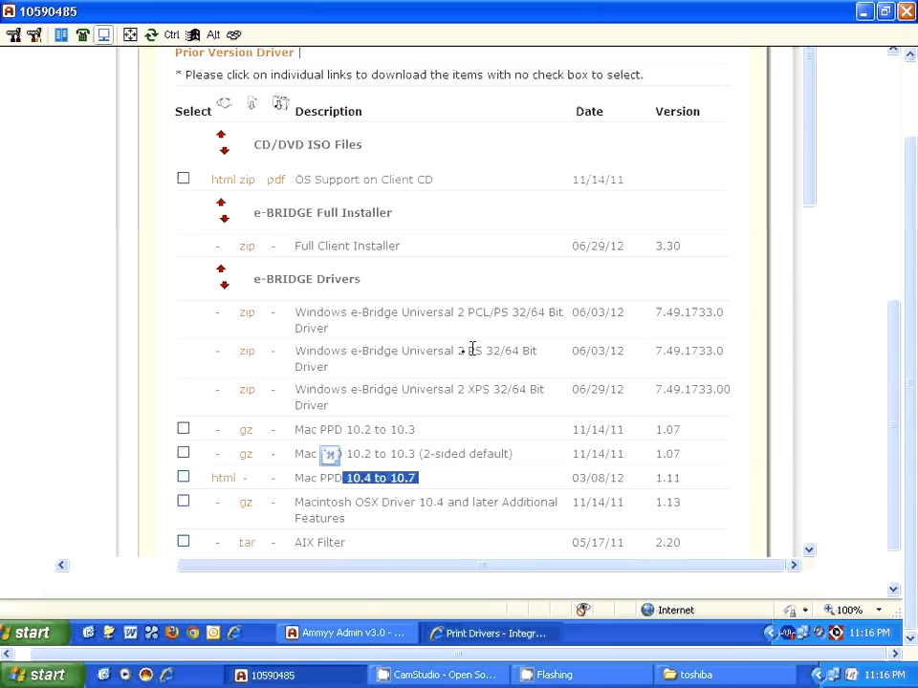
left_click(246, 354)
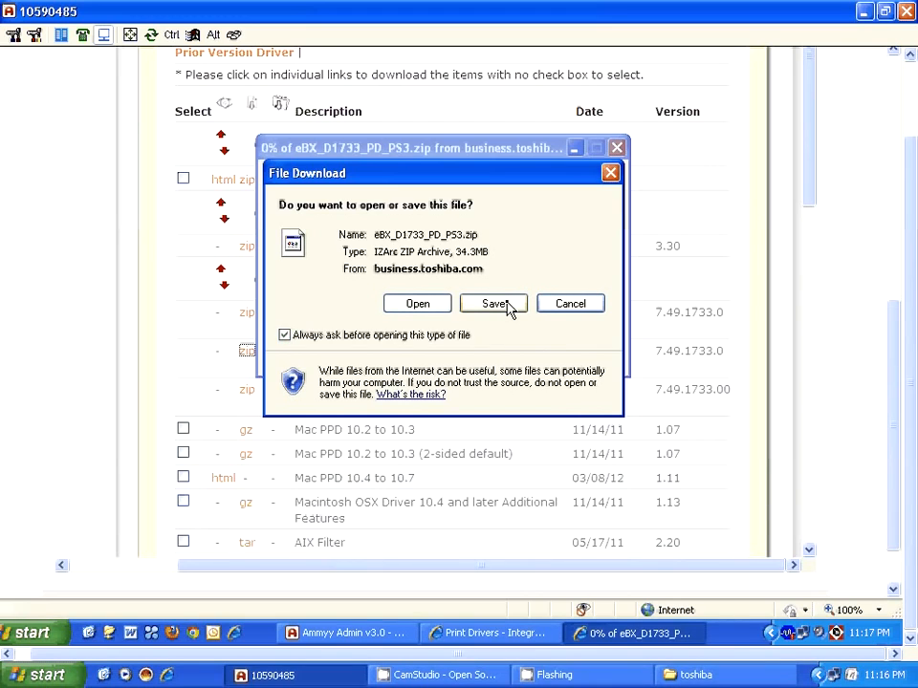
left_click(495, 304)
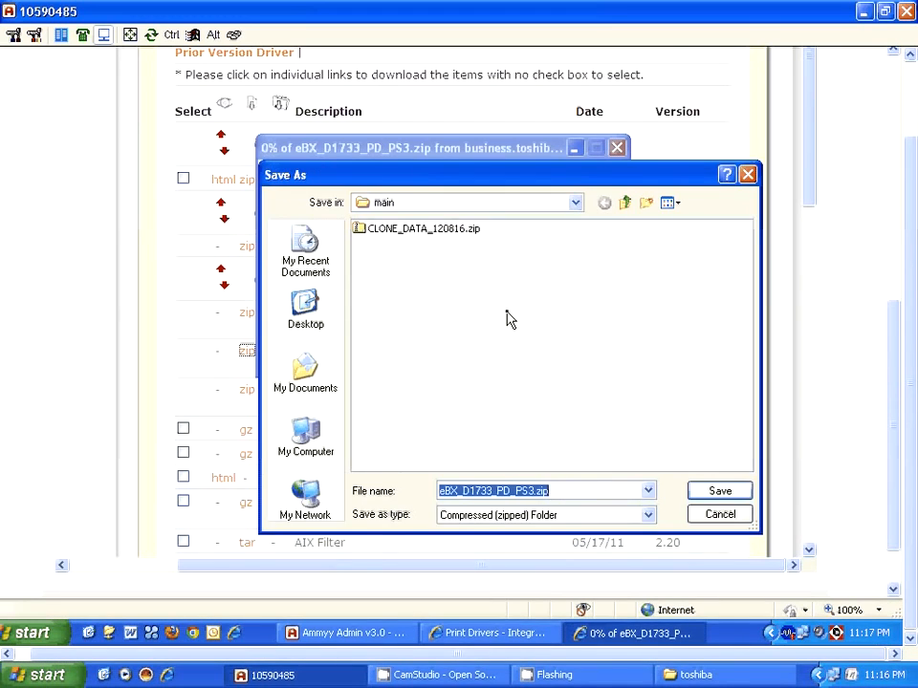
left_click(306, 370)
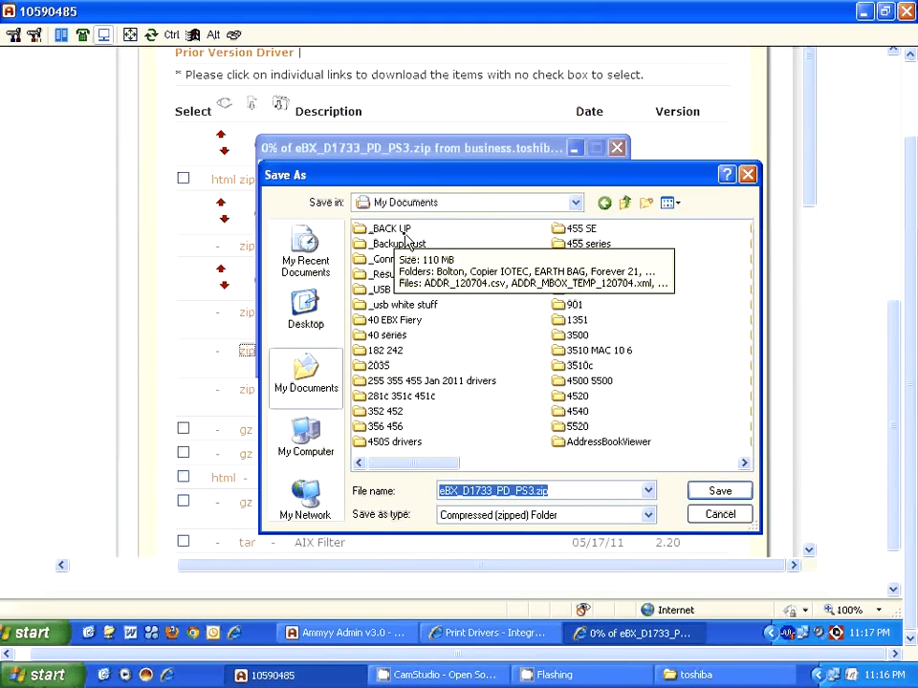
left_click(405, 239)
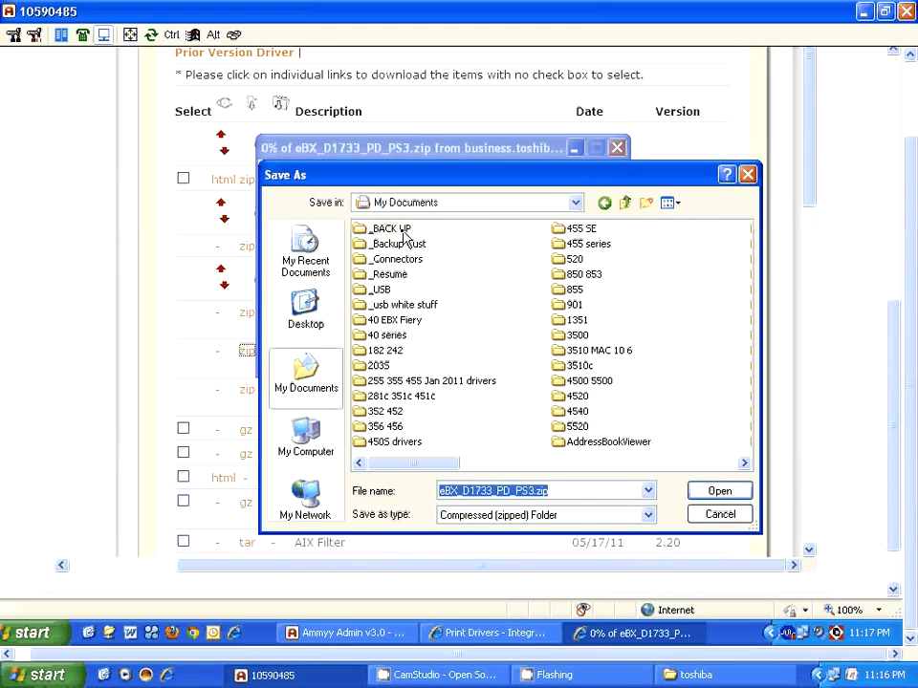
double_click(403, 231)
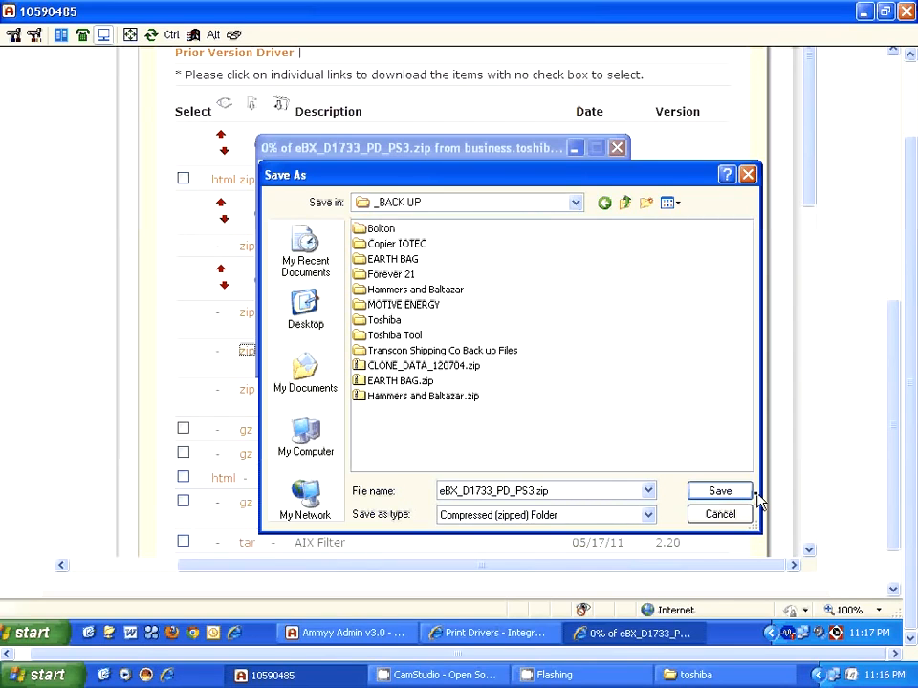
left_click(713, 495)
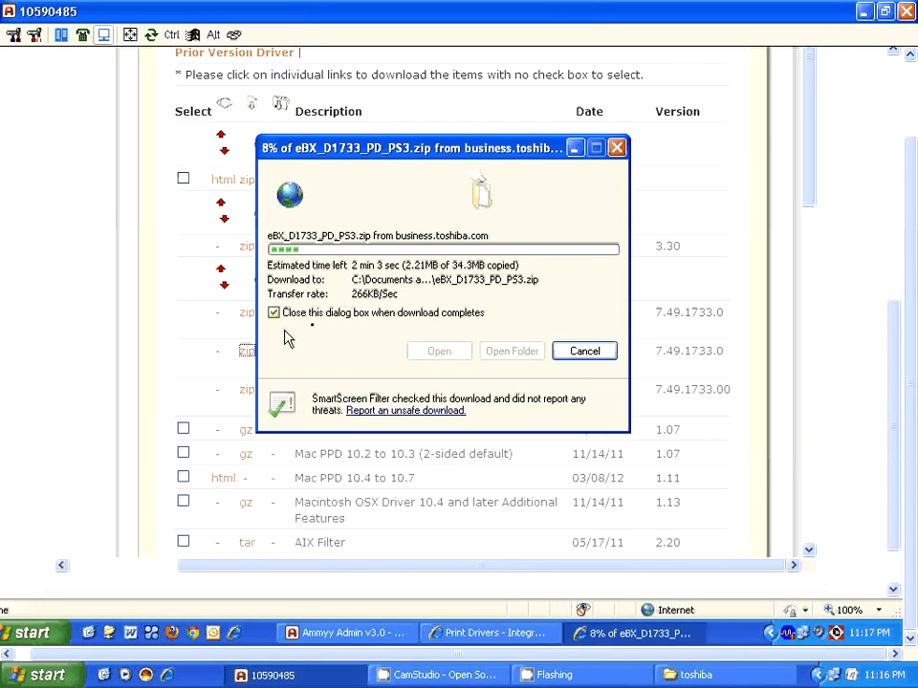
left_click(582, 352)
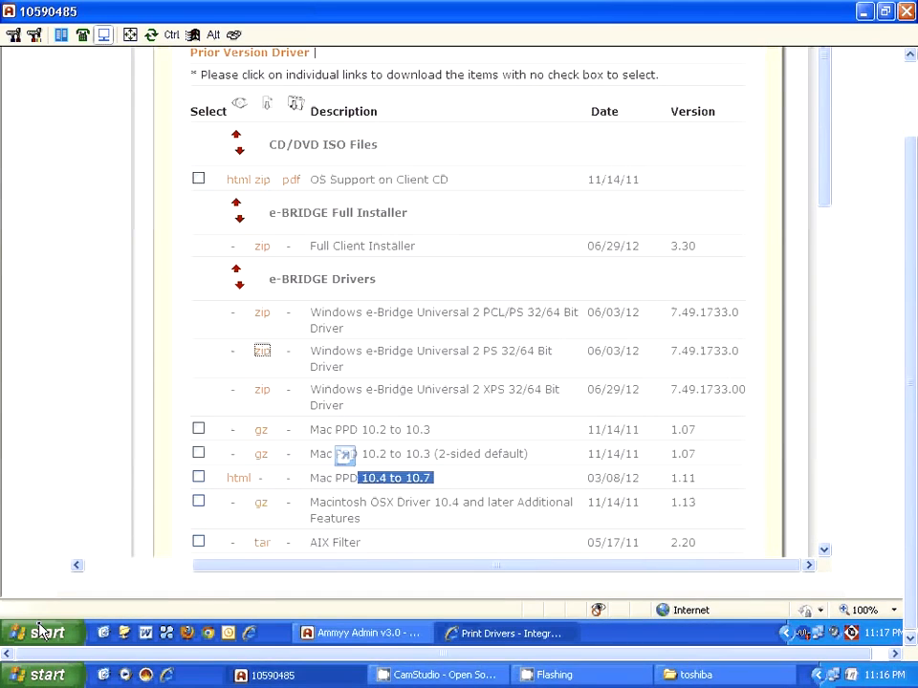
Step: Open the 40 EBX Fiery folder inside My Documents on the remote computer
left_click(43, 633)
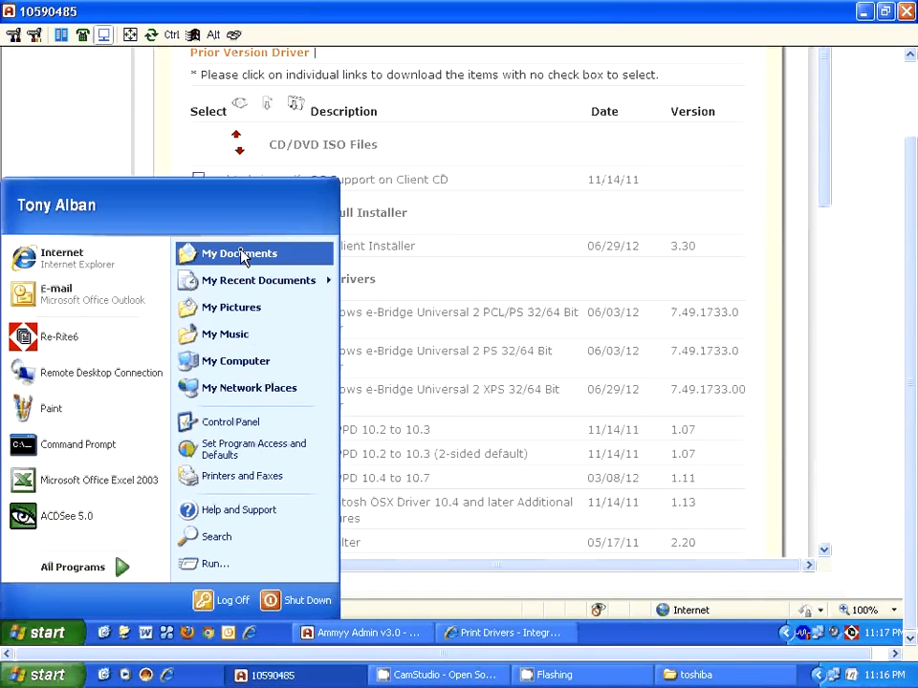
left_click(240, 254)
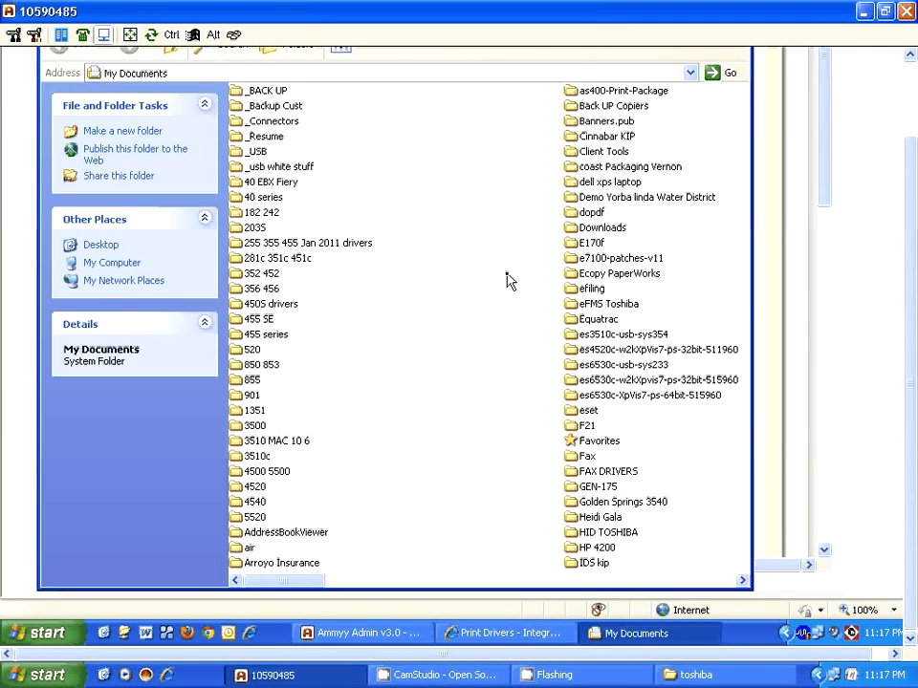
double_click(268, 183)
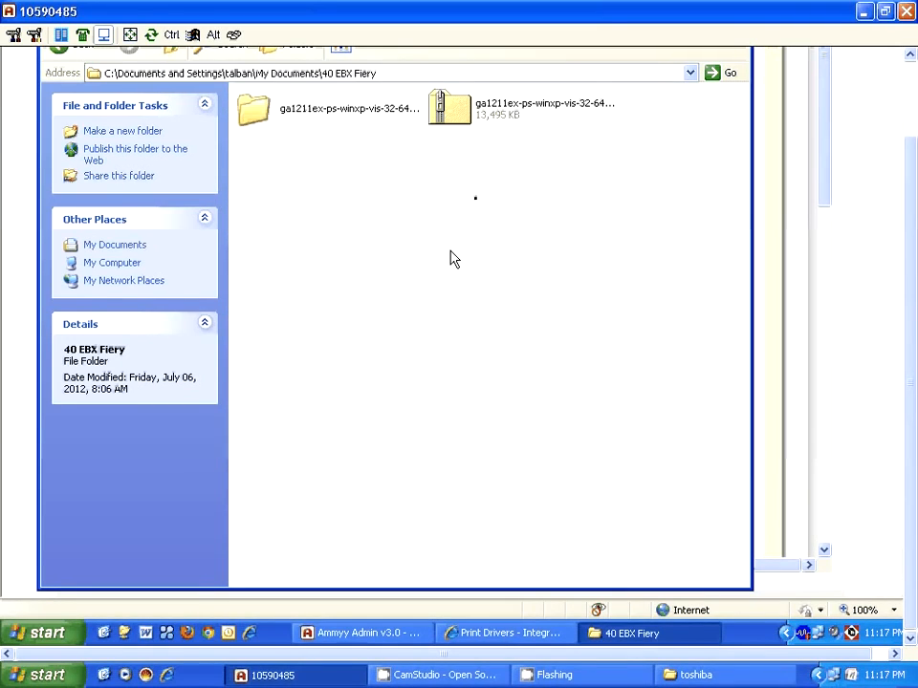
Step: Start extracting the ga1211ex-ps-winxp-vis-32-64 zip archive, go to the destination choice and cancel the extraction wizard
double_click(449, 110)
right_click(448, 111)
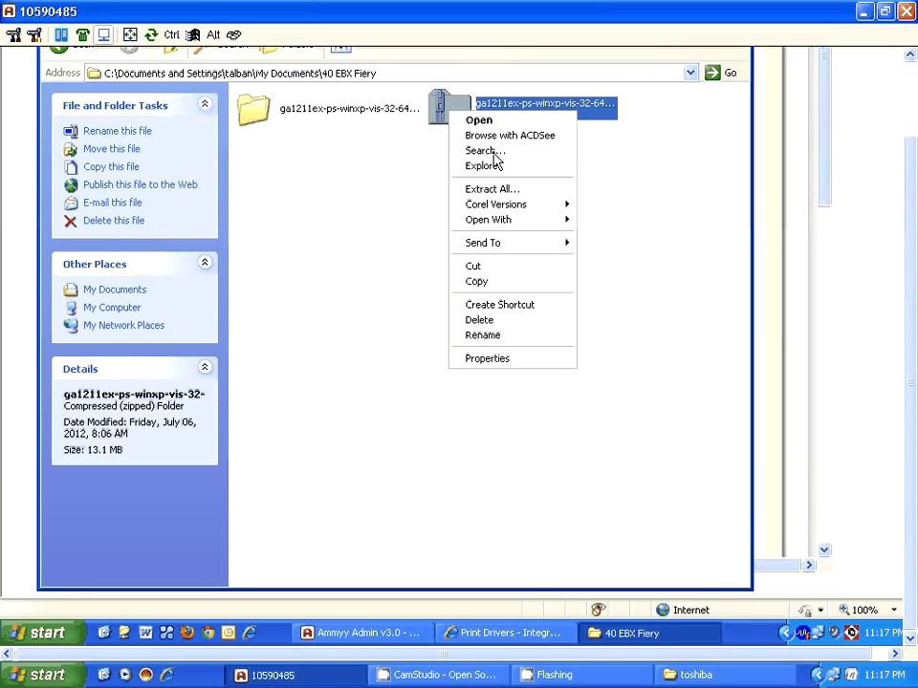
left_click(495, 191)
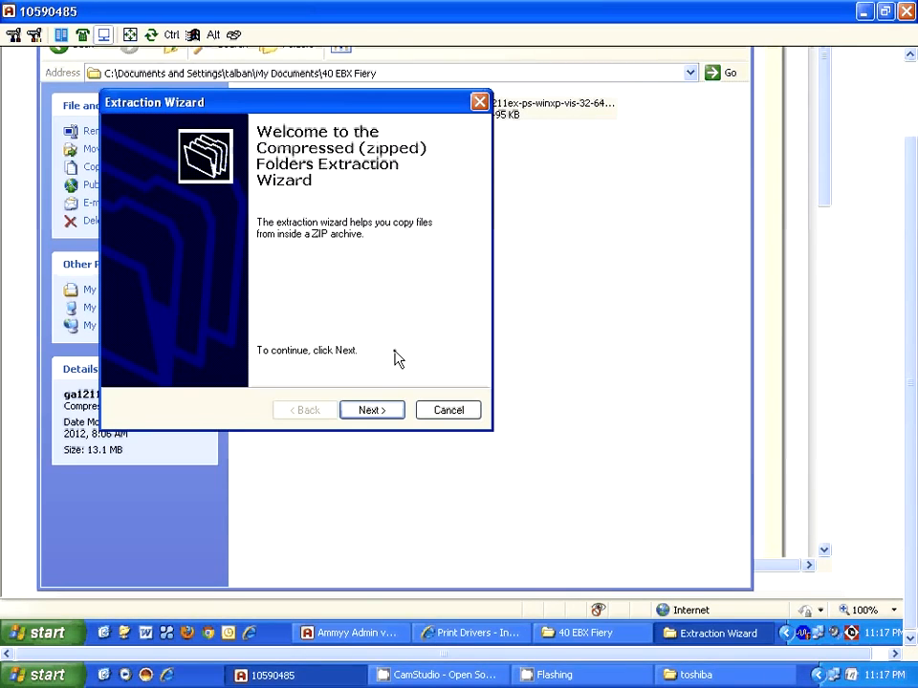
left_click(370, 411)
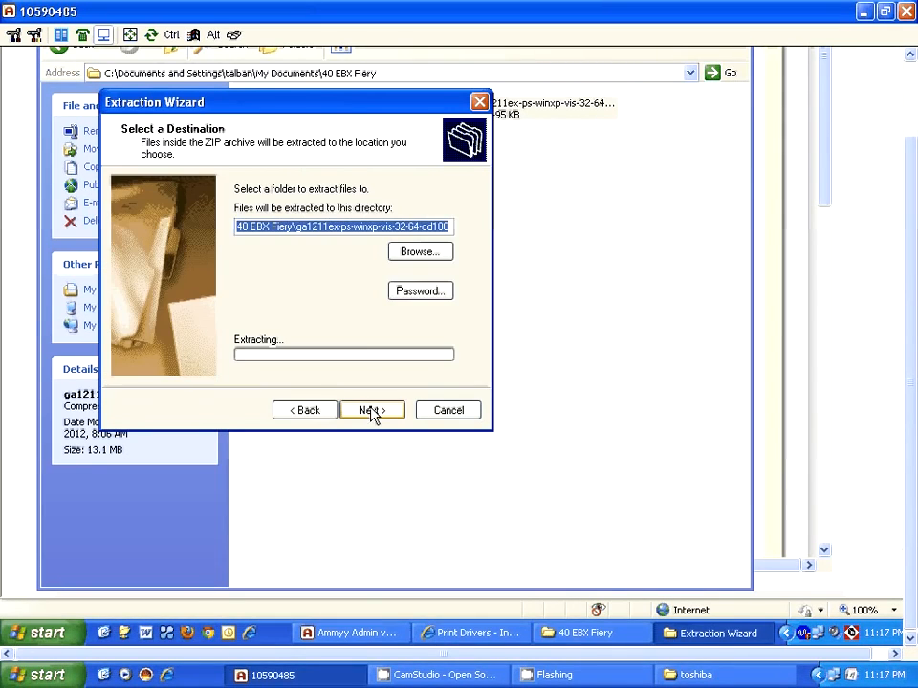
left_click(449, 411)
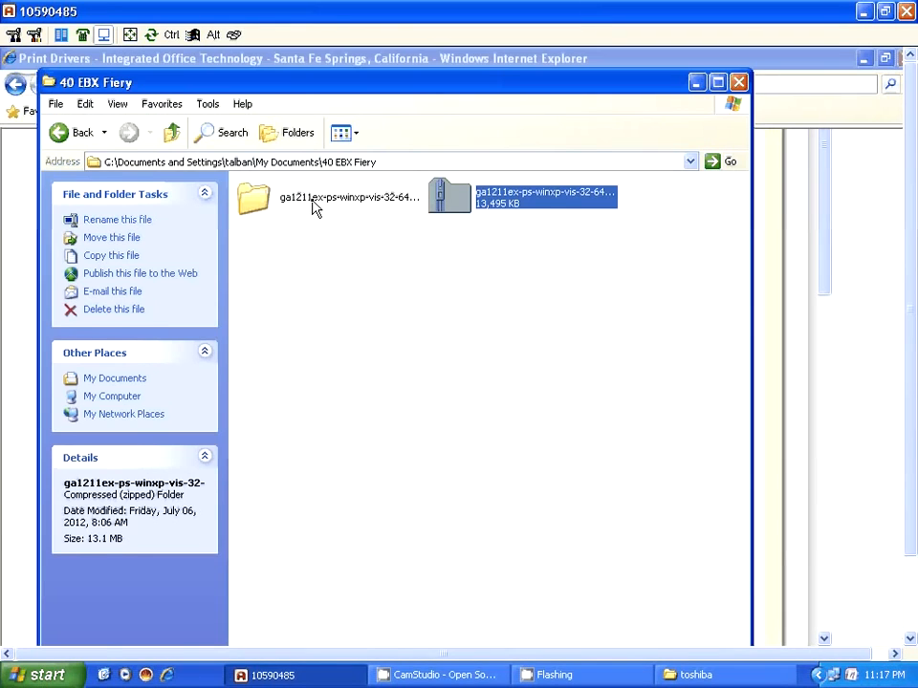
Step: Select the already extracted driver folder, close the folder window and highlight the Mac PPD 10.4 to 10.7 range on the driver page
left_click(256, 206)
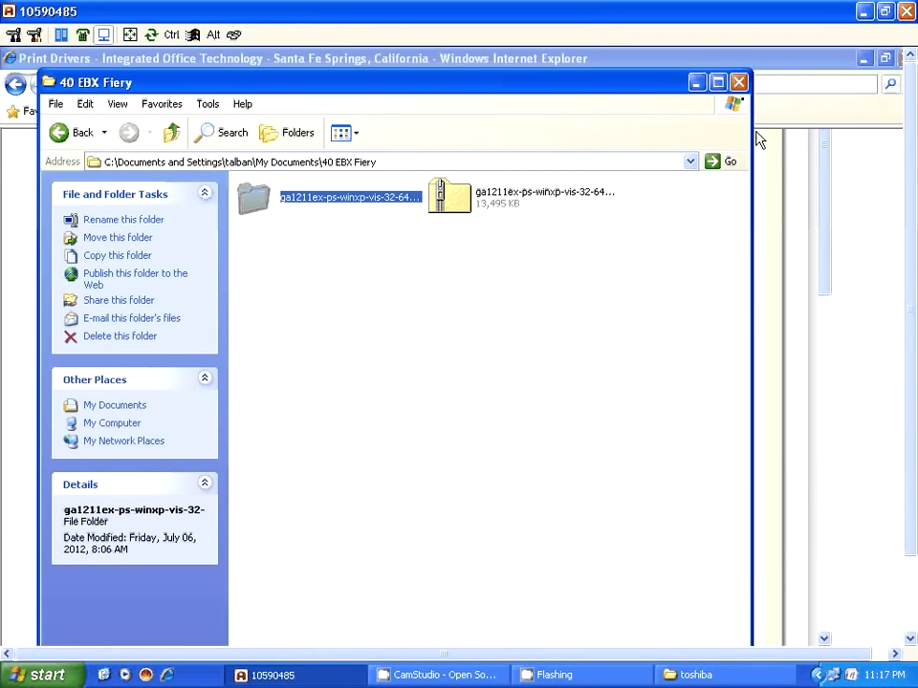
left_click(739, 84)
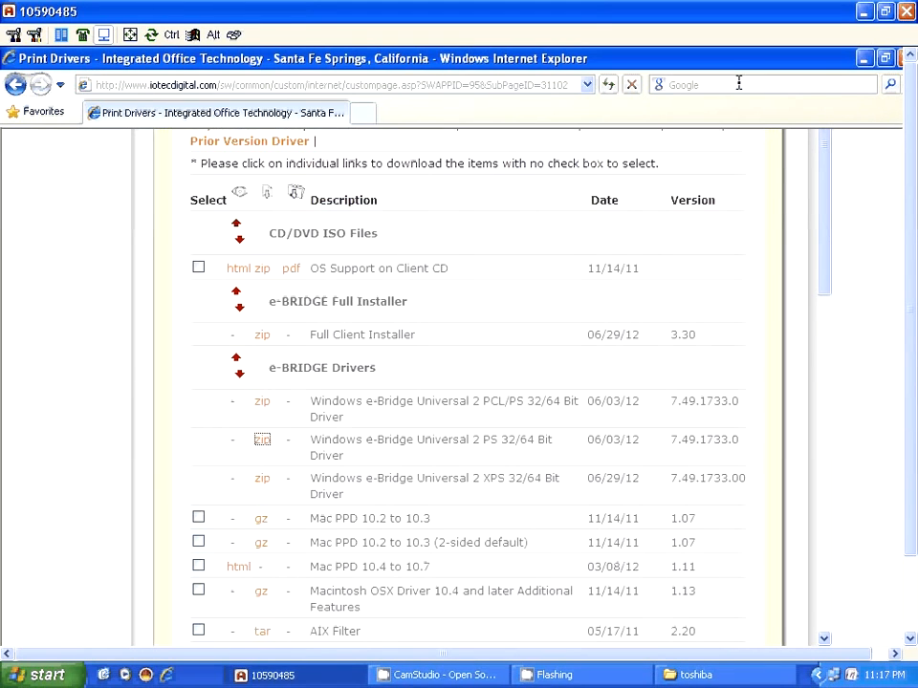
left_click_drag(434, 568, 358, 567)
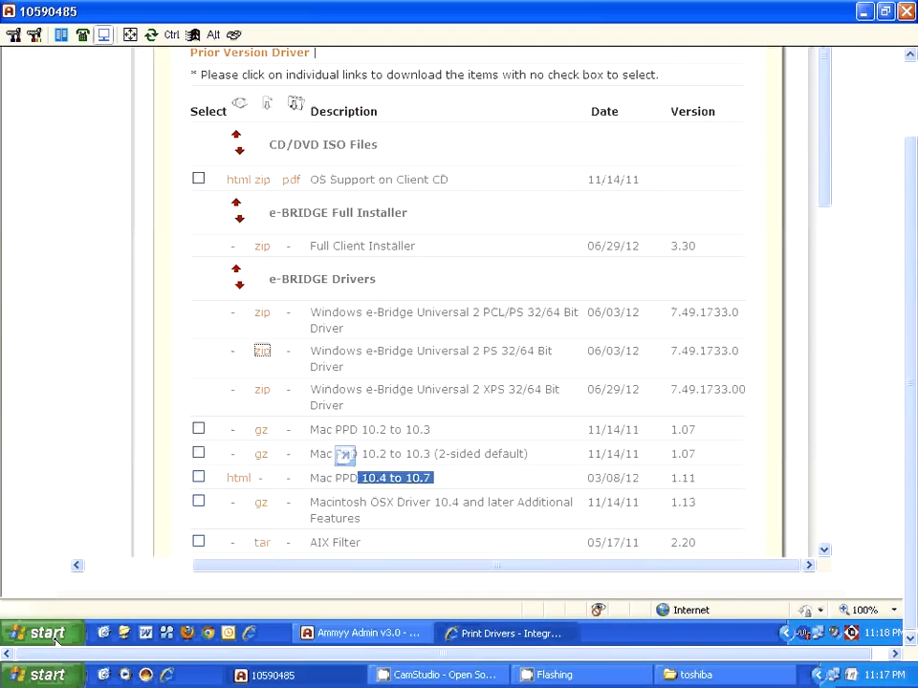
Step: Open Printers and Faxes on the remote computer, start adding a printer and continue past the wizard's welcome page
left_click(47, 632)
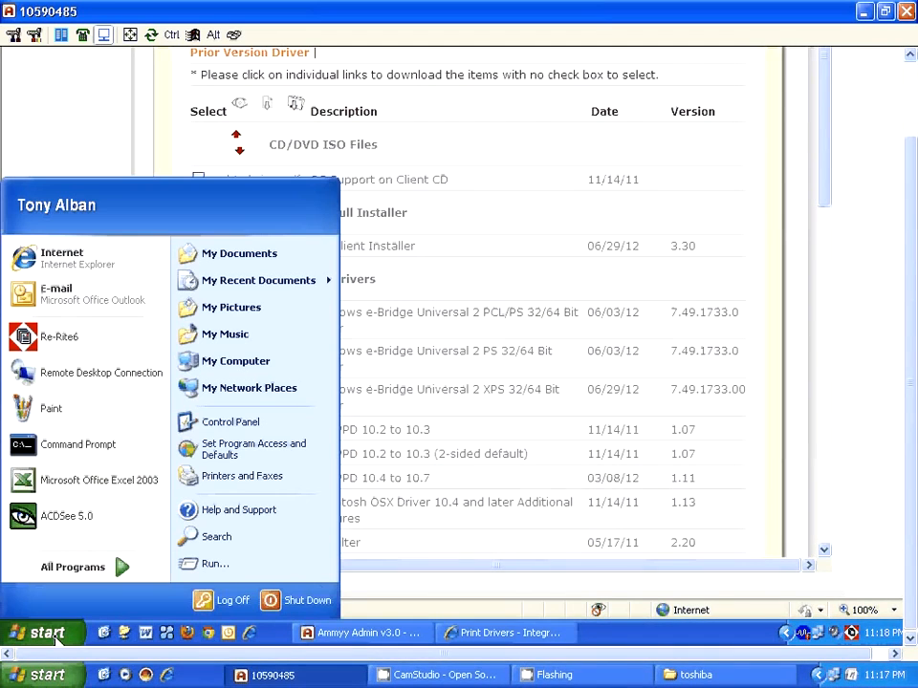
left_click(246, 478)
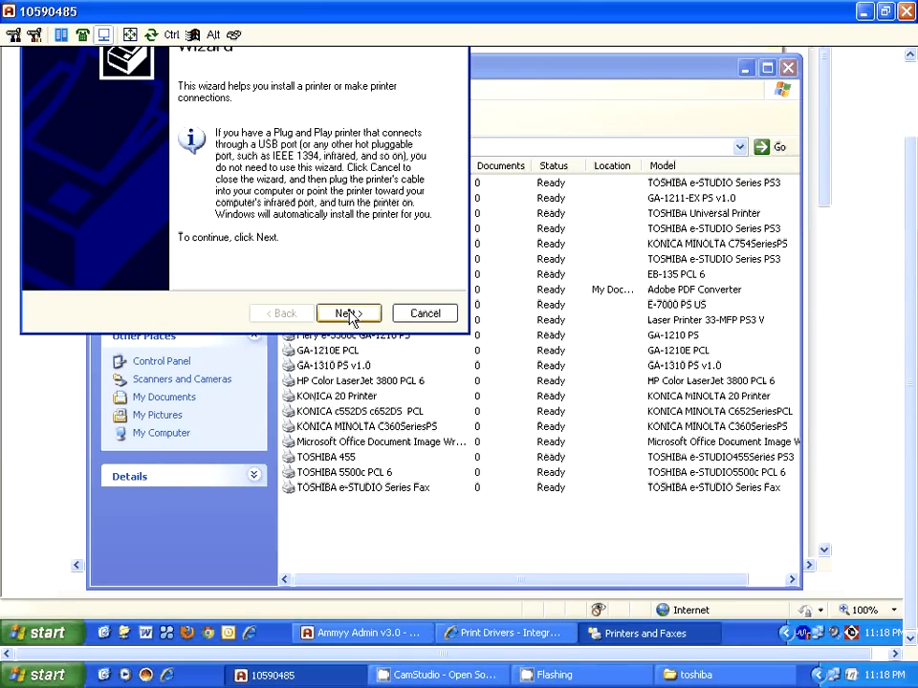
left_click(349, 313)
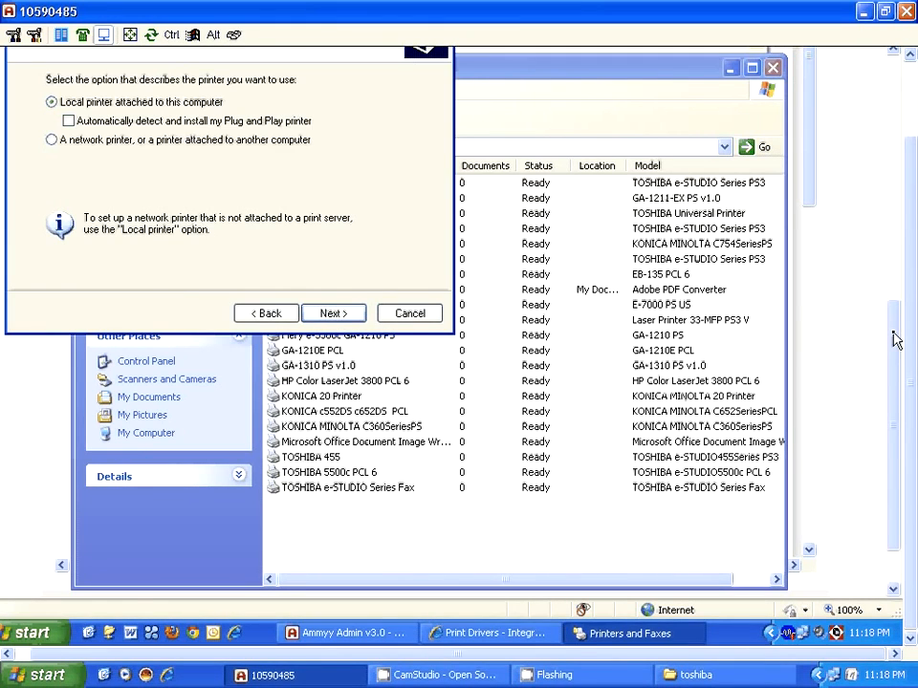
left_click_drag(895, 340, 891, 256)
left_click(865, 13)
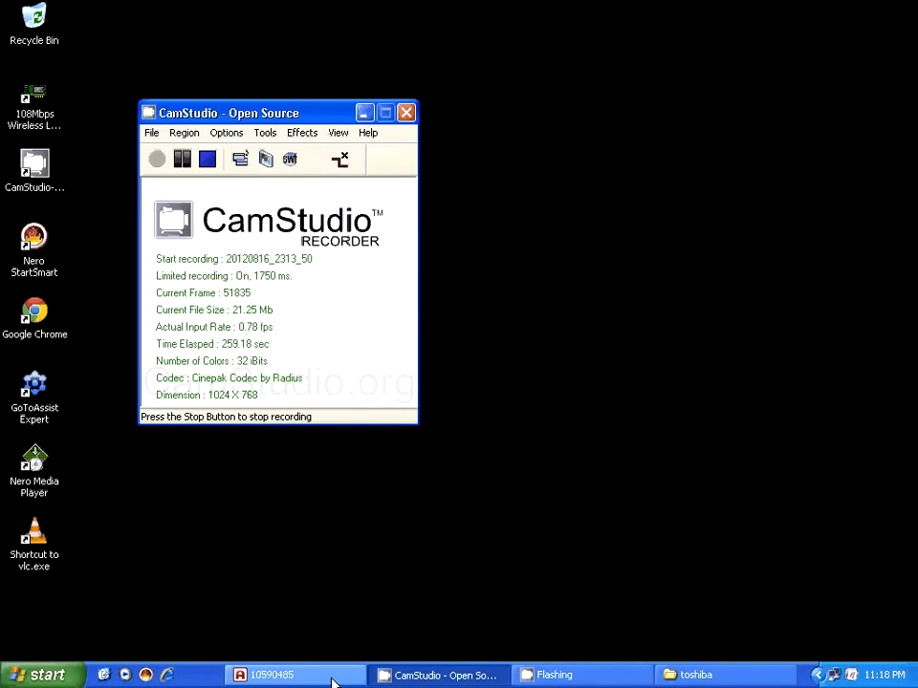
left_click(332, 679)
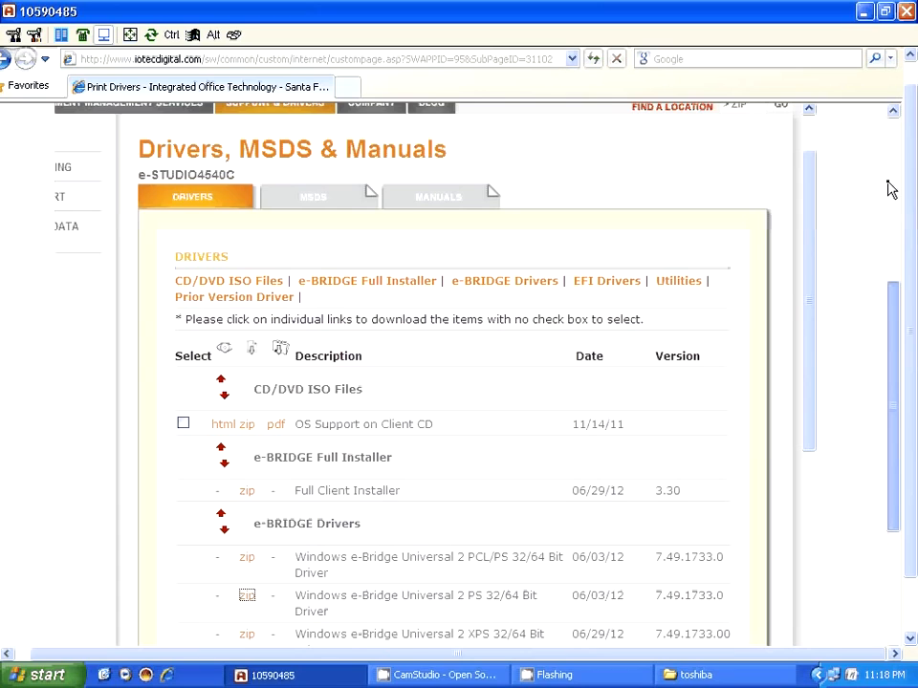
Step: Keep the local printer option with automatic Plug and Play detection off and continue to the port selection
scroll(889, 162, "up", 5)
scroll(399, 365, "up", 1)
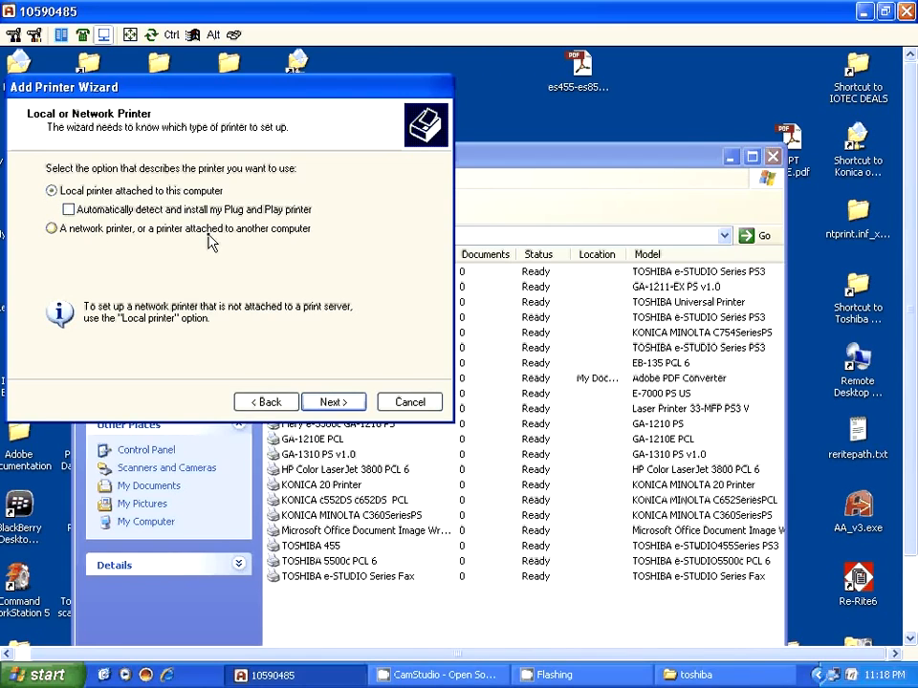
left_click(69, 213)
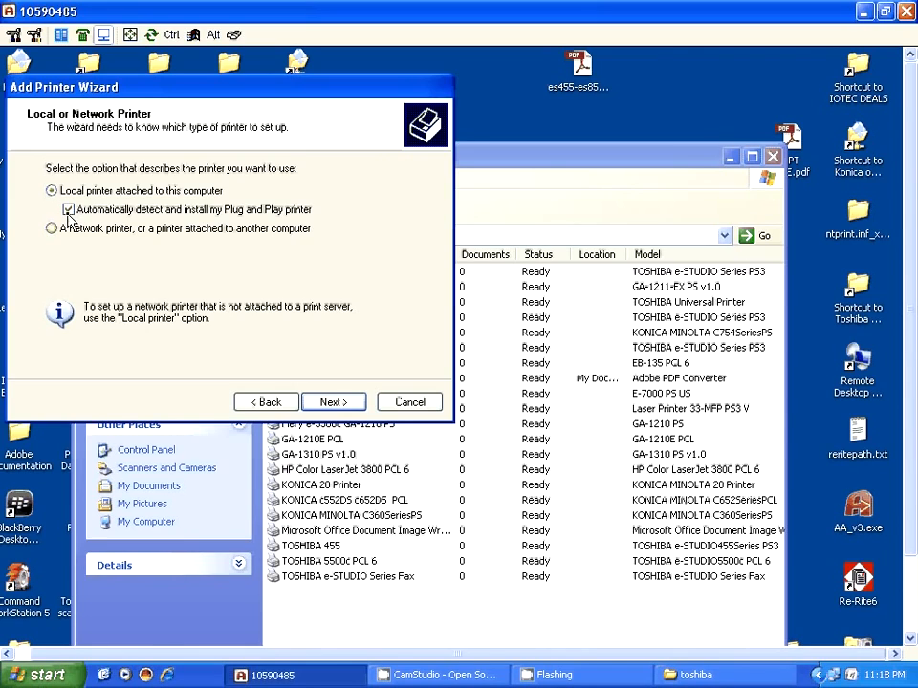
left_click(69, 212)
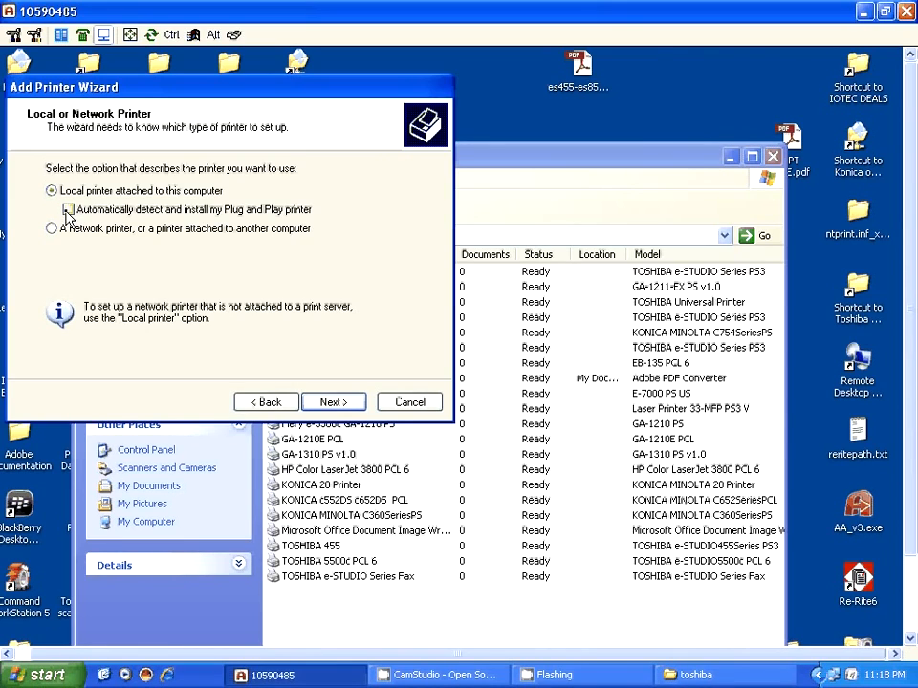
left_click(332, 405)
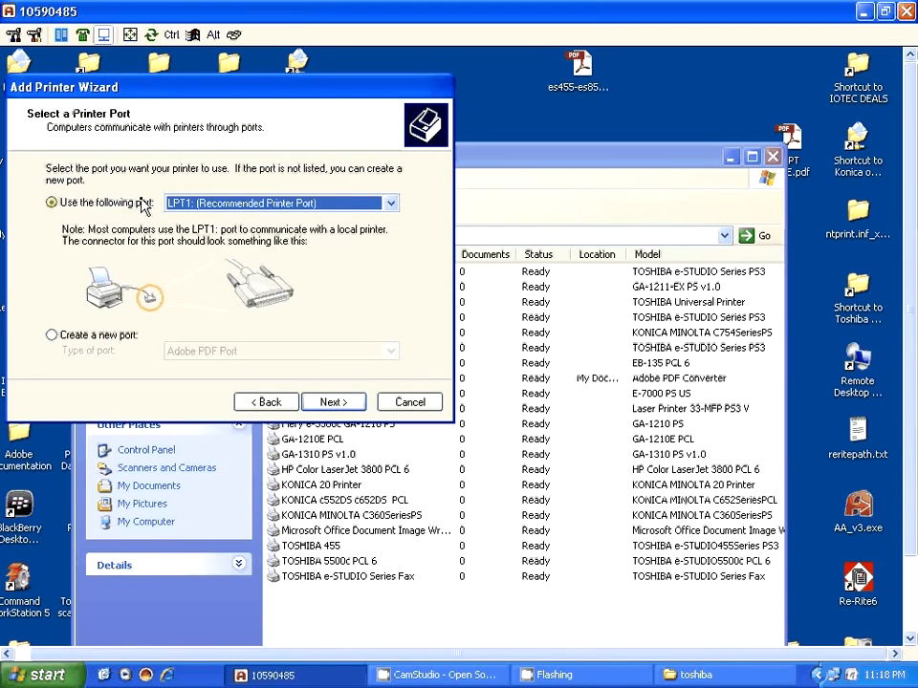
Step: Select the existing Standard TCP/IP port IP_192.168.1.87 for the printer
left_click(391, 204)
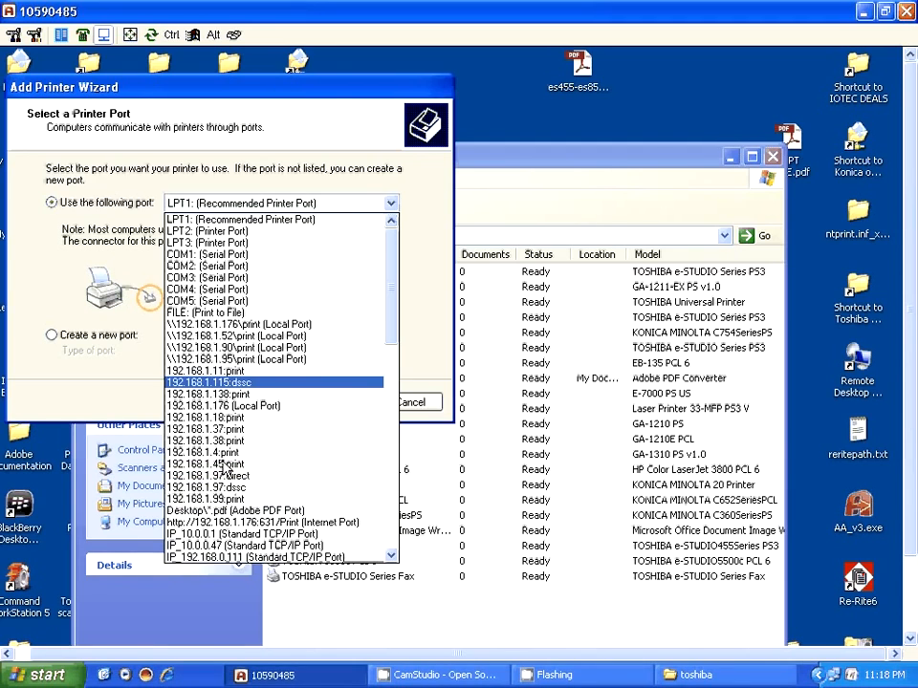
scroll(239, 517, "down", 10)
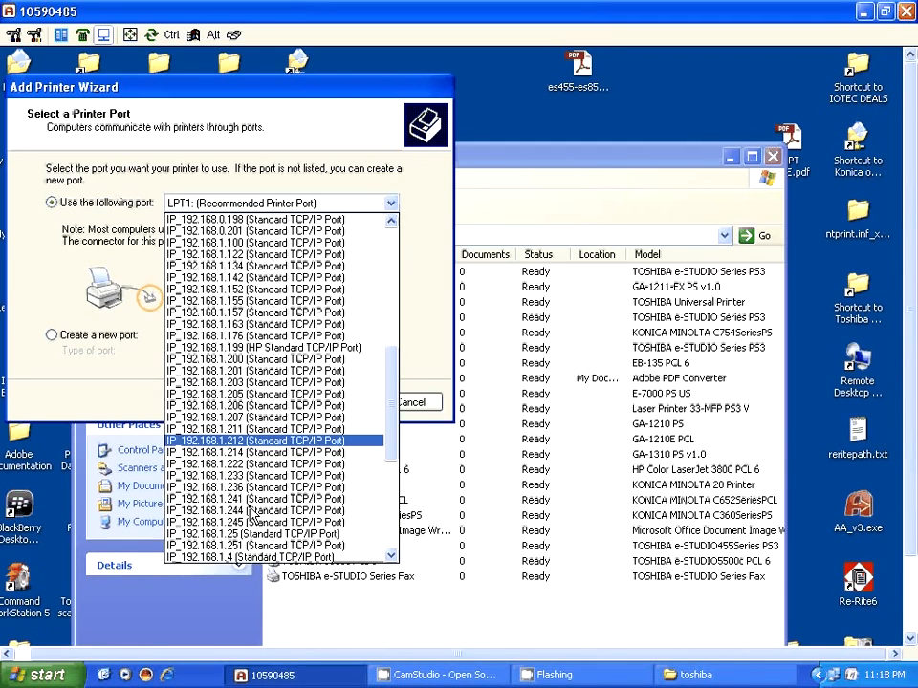
scroll(251, 516, "down", 1)
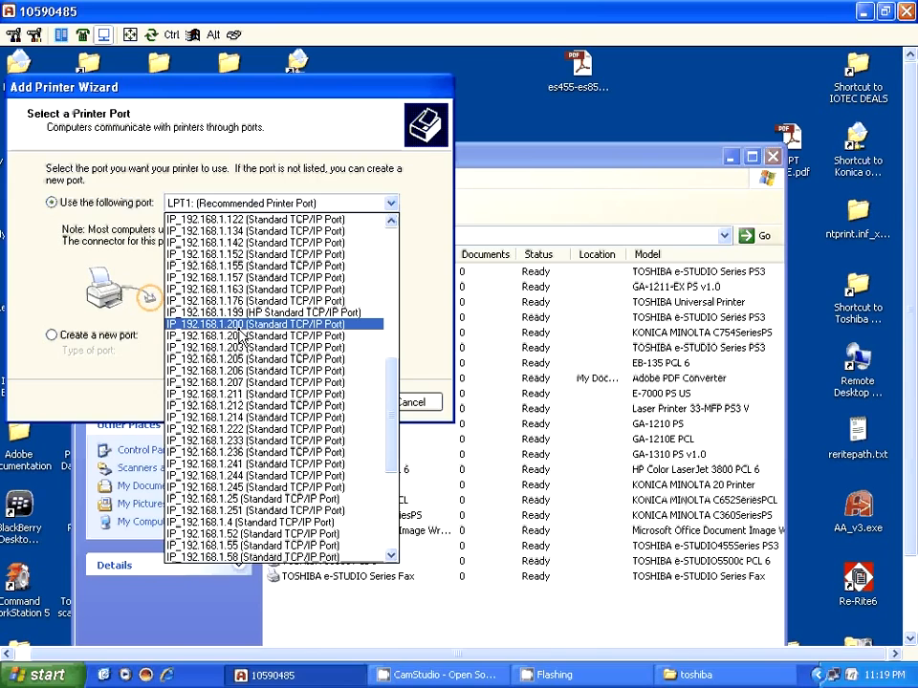
scroll(254, 497, "down", 4)
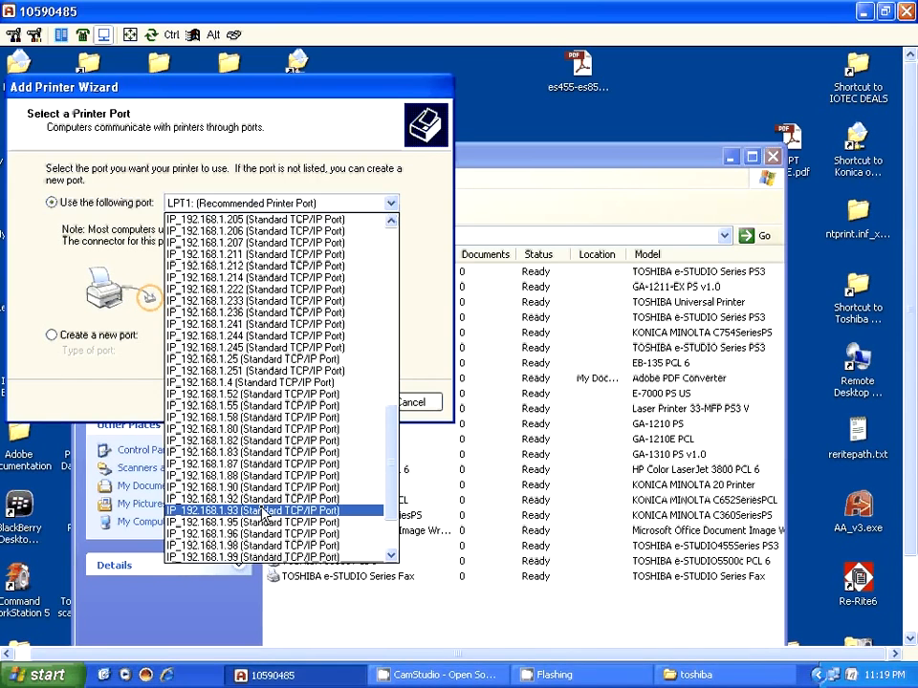
scroll(260, 513, "down", 3)
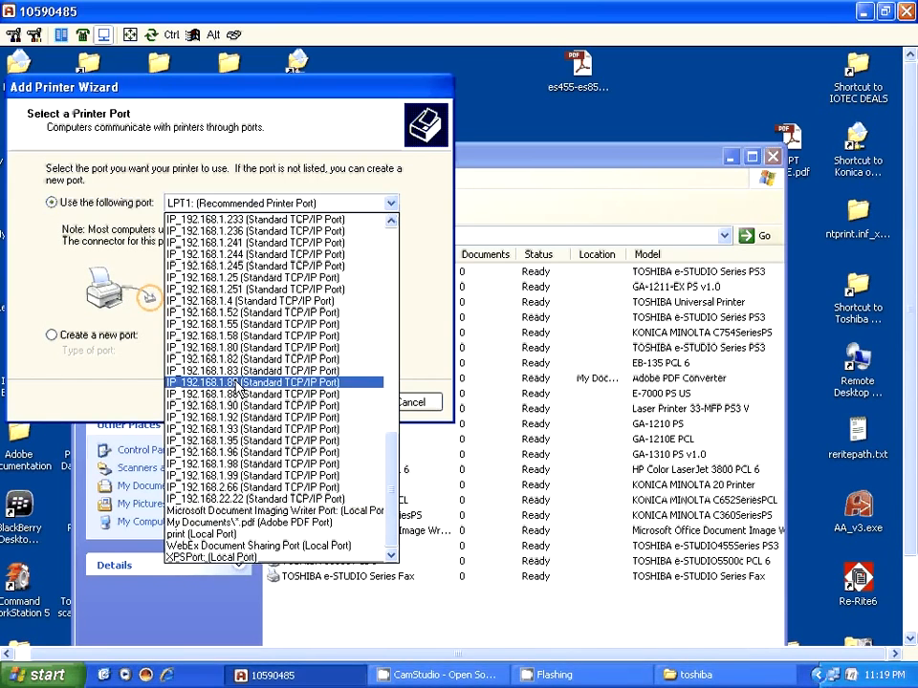
left_click(237, 382)
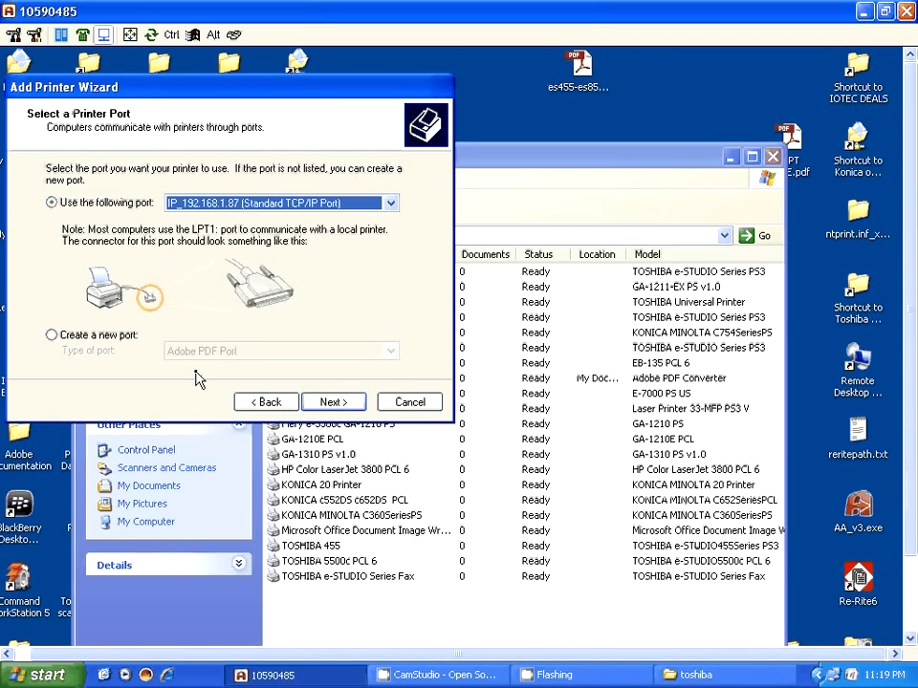
Step: Choose to create a new Standard TCP/IP port instead and continue to the page for its address and name
left_click(52, 336)
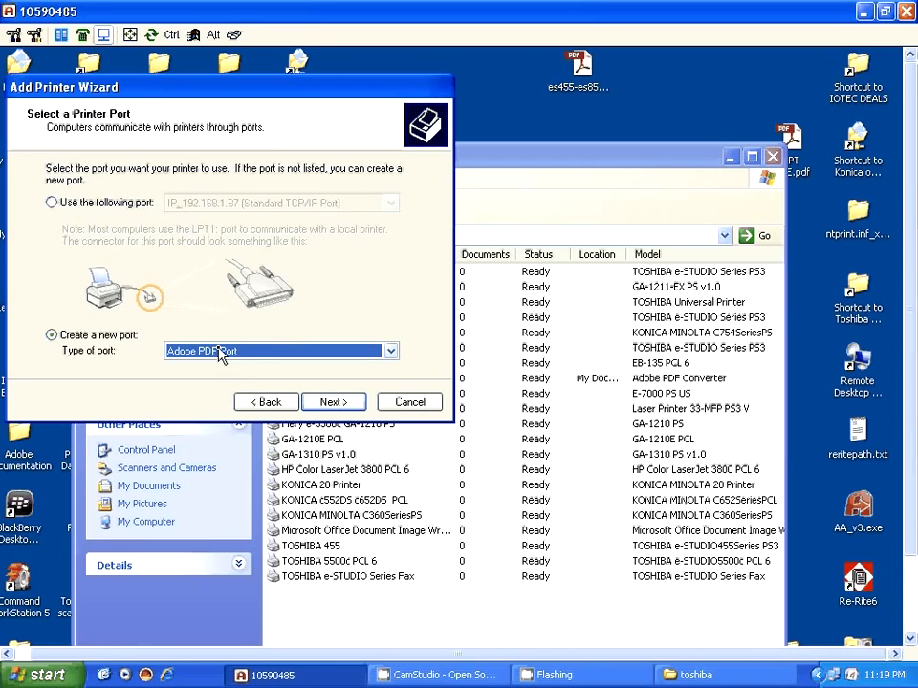
left_click(264, 353)
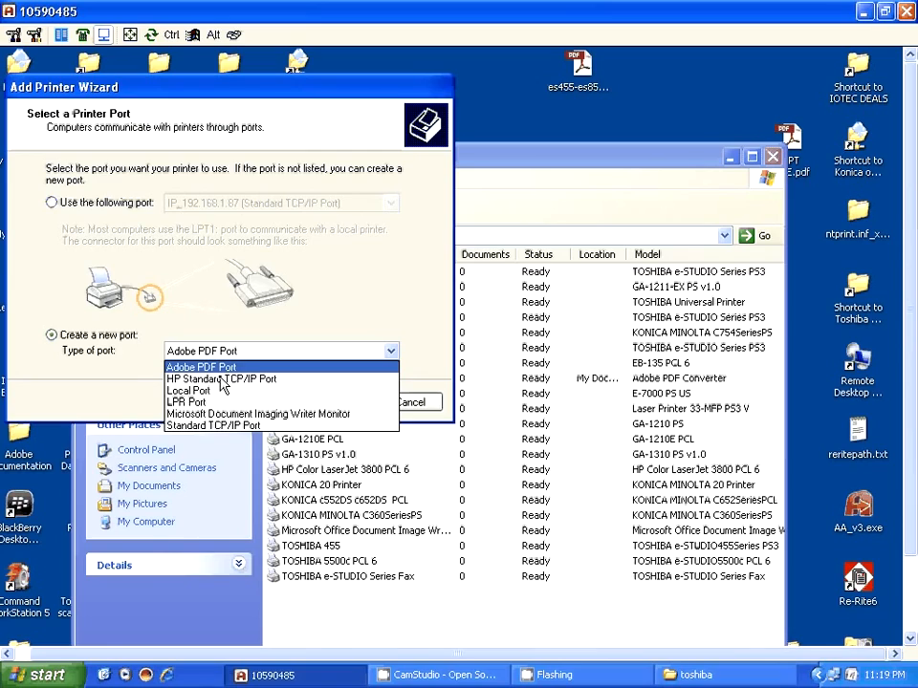
left_click(207, 426)
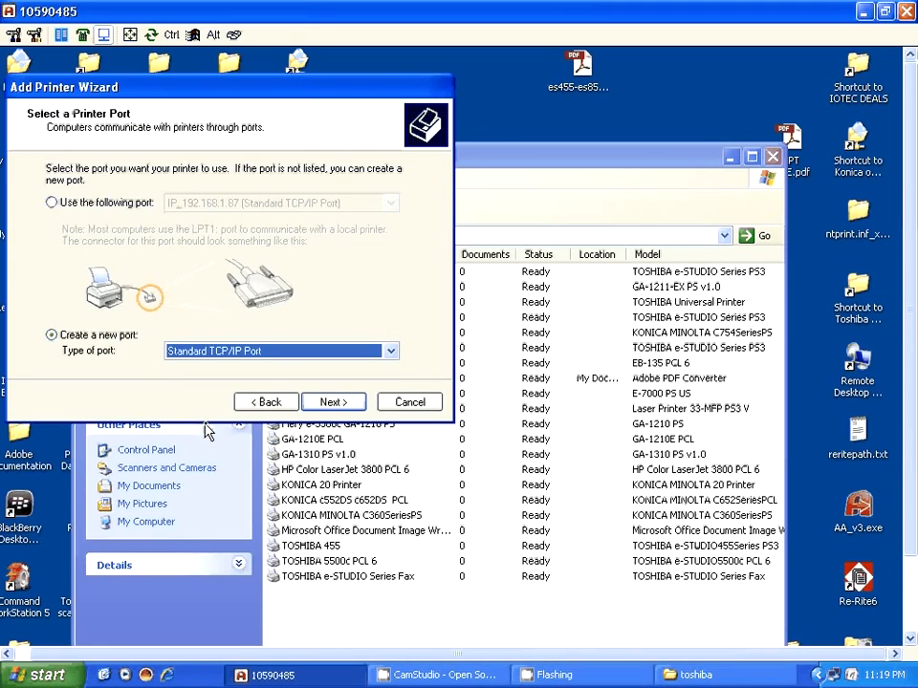
left_click(324, 409)
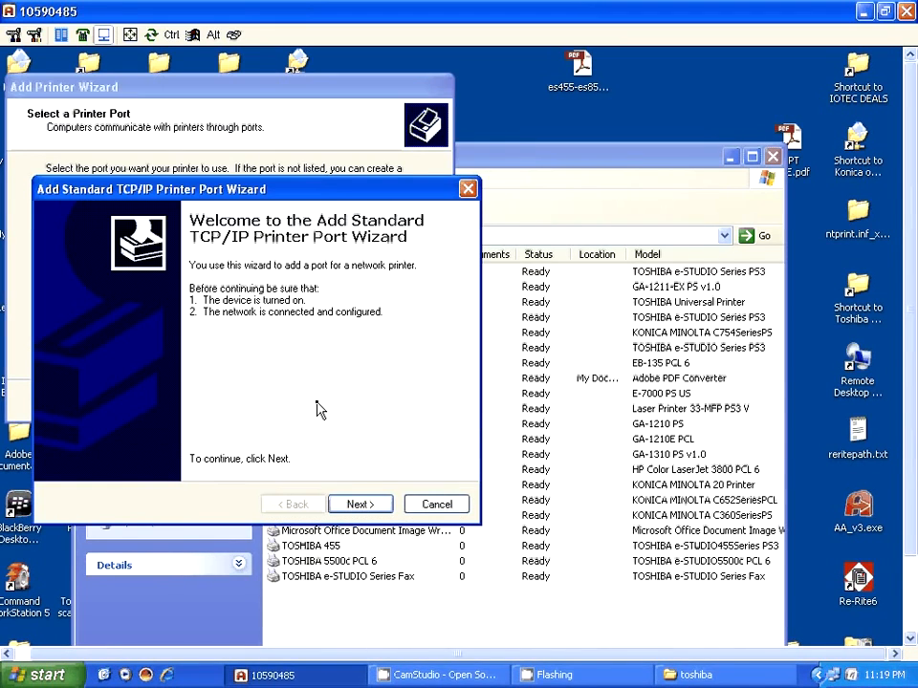
left_click(359, 505)
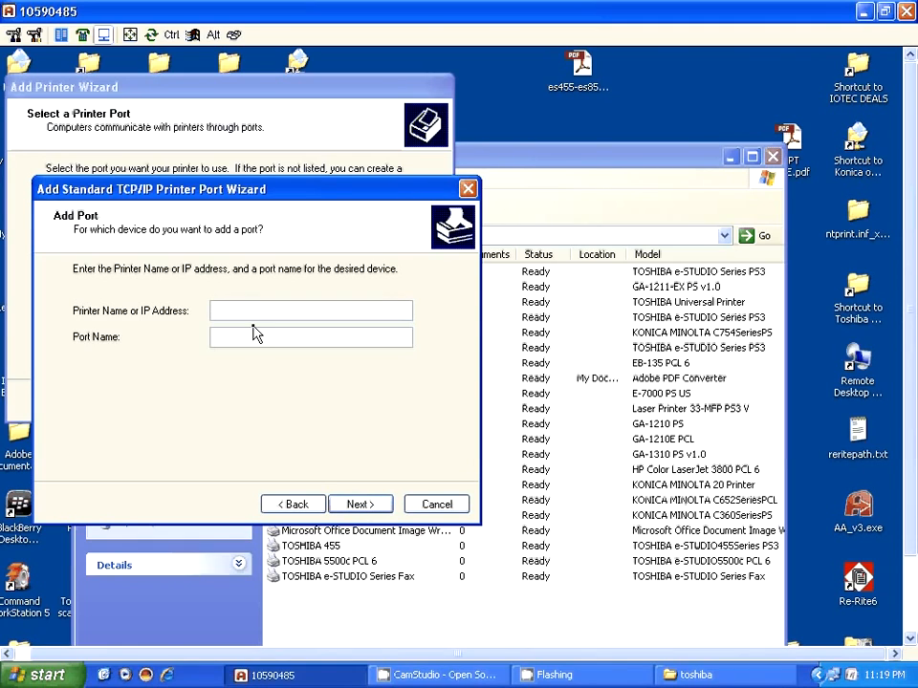
Step: Try to add a port for IP address 192.168.1.87 named IP_192.168.1.87, and cancel the port wizard
type("192.168.1.87")
key("Tab")
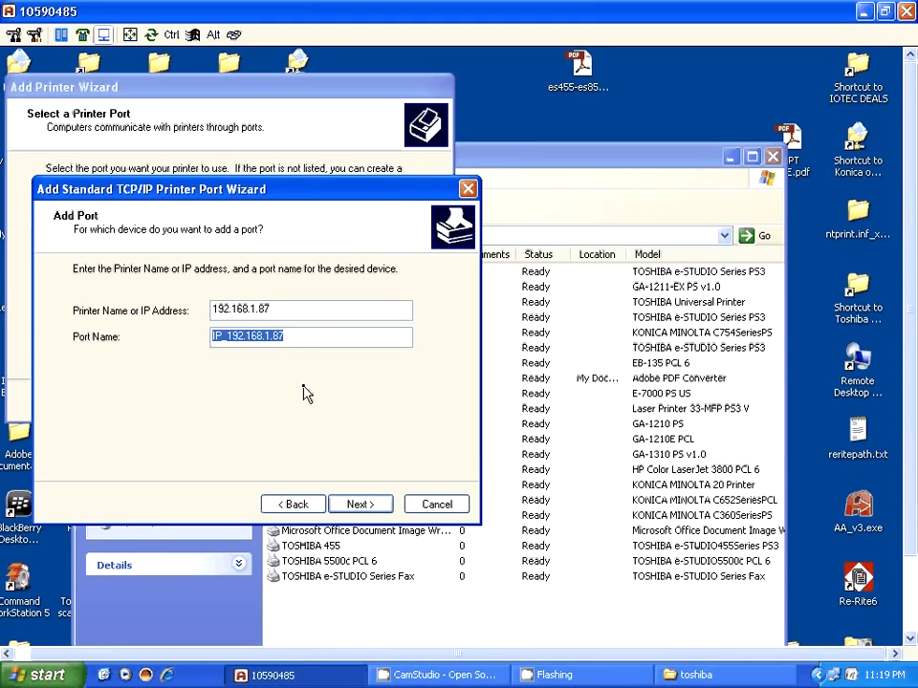
left_click(358, 503)
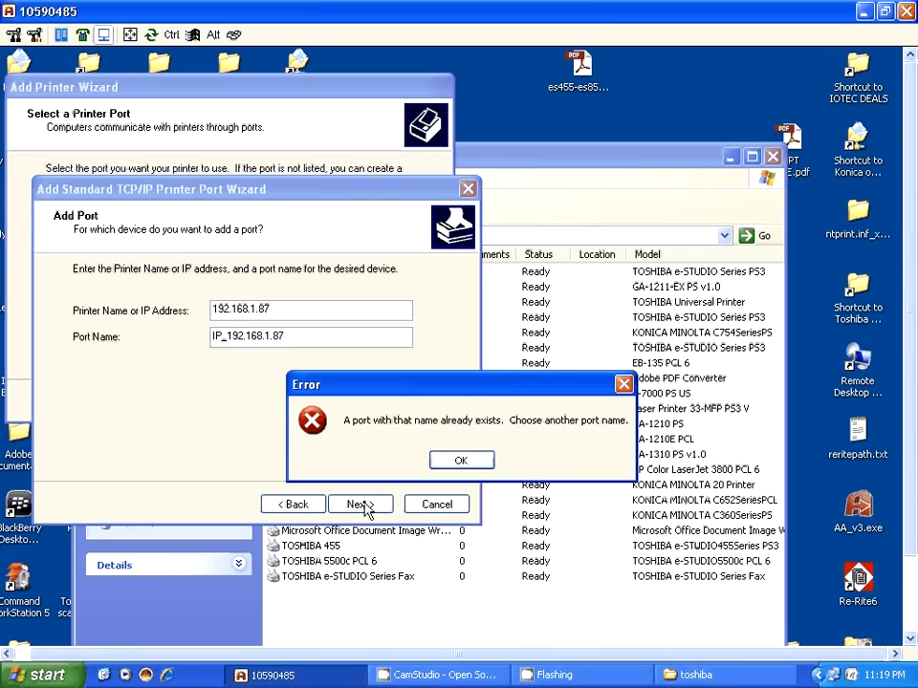
left_click(462, 461)
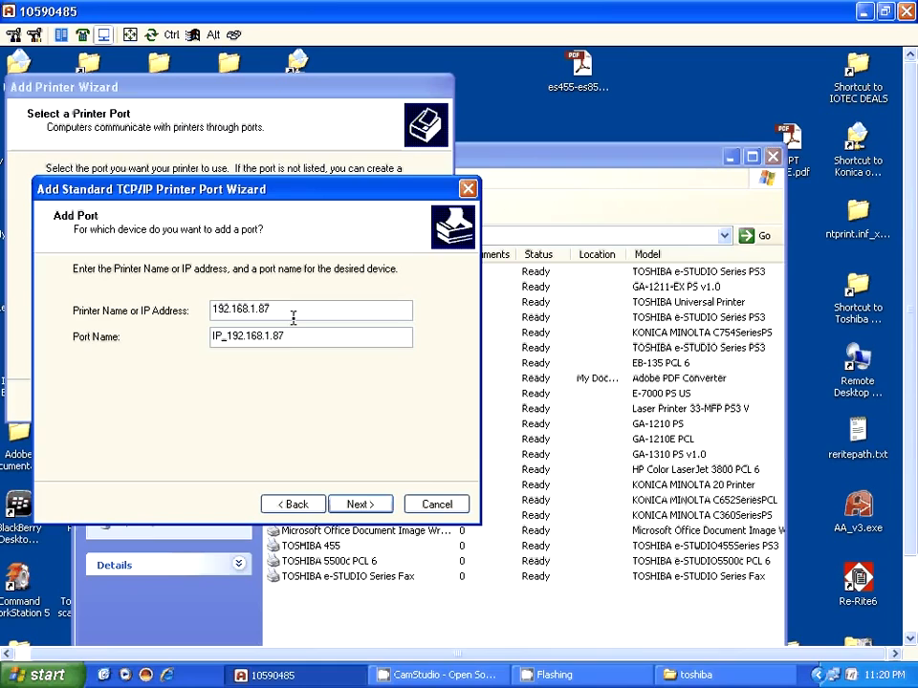
left_click(436, 507)
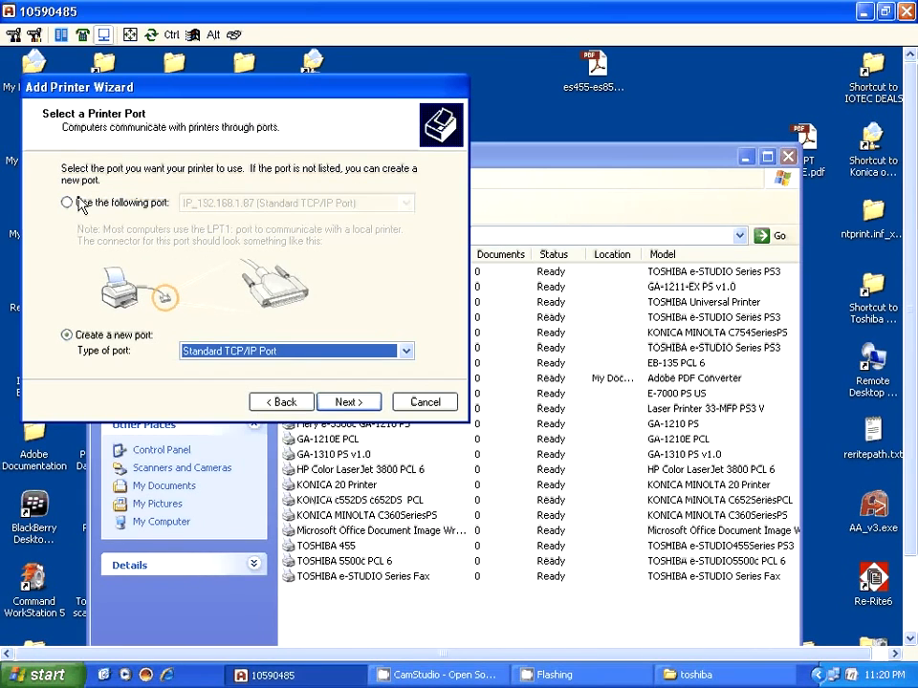
Step: Use the existing port IP_192.168.1.87 for the printer and continue to the printer software selection
left_click(81, 204)
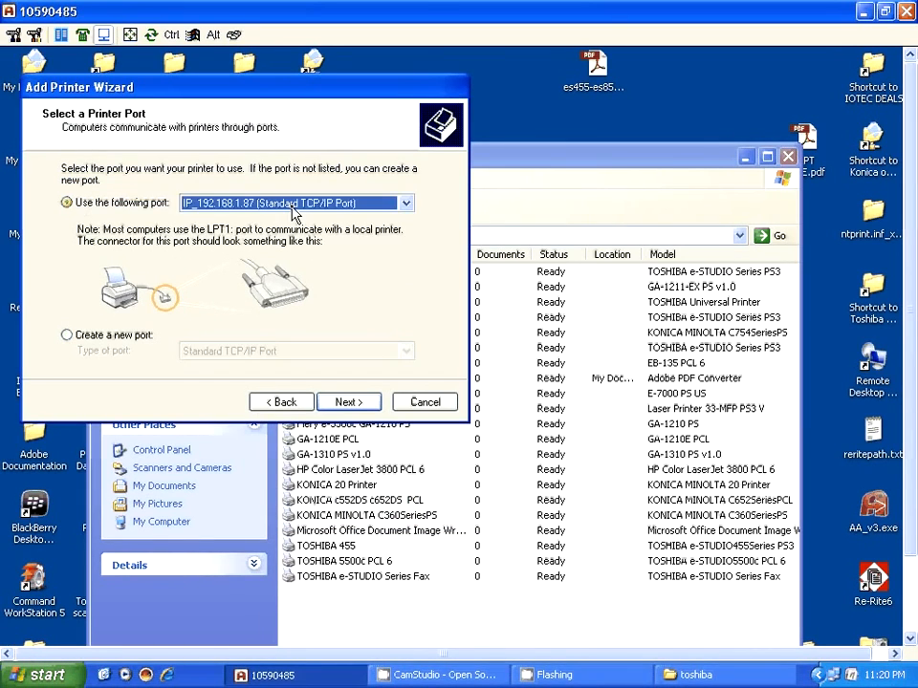
left_click(294, 205)
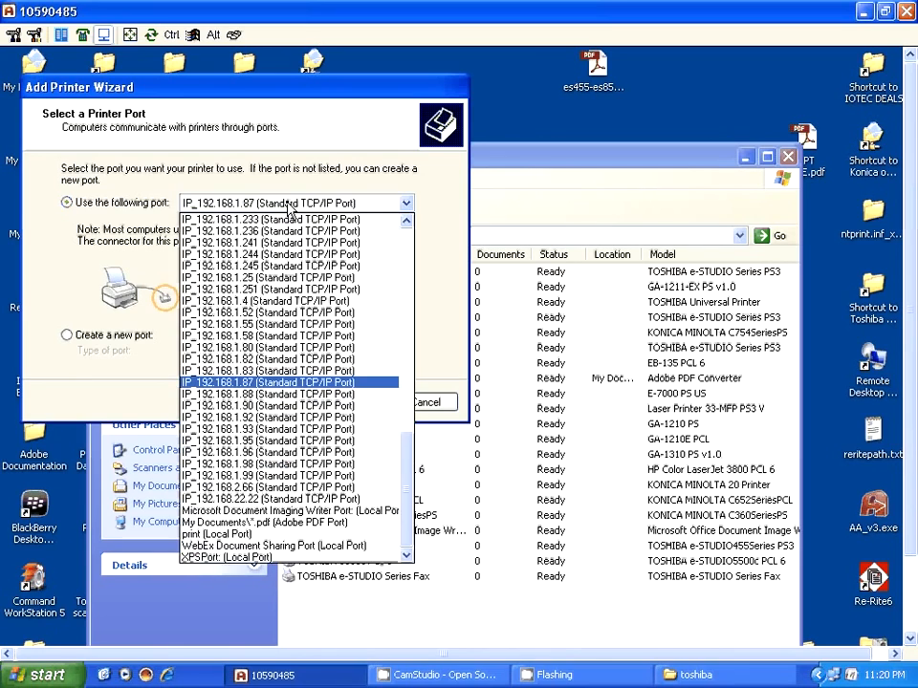
left_click(241, 383)
left_click(355, 405)
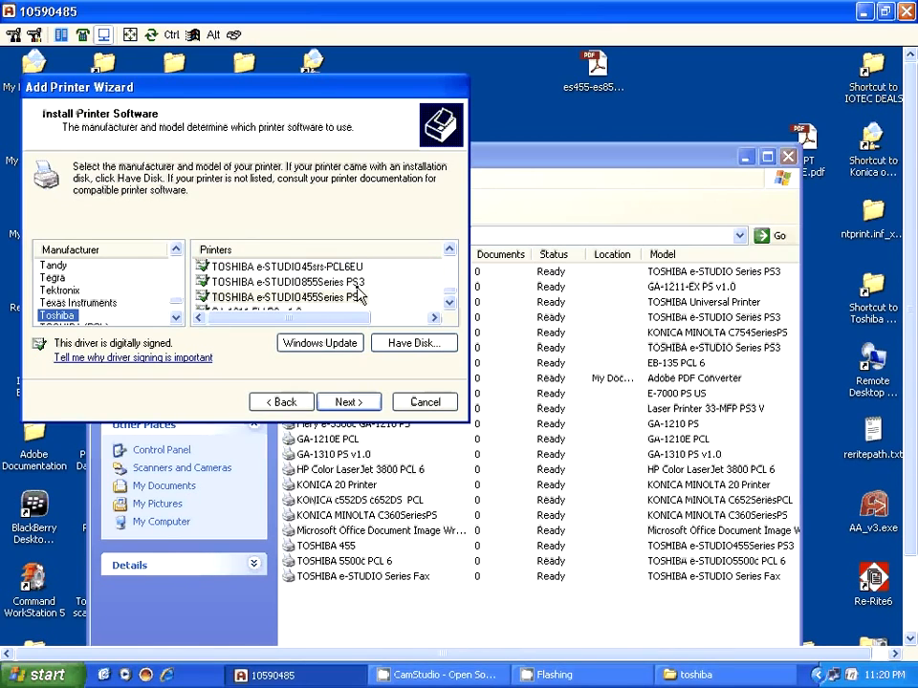
Step: Choose to install the printer driver from disk and browse through My Documents to the 40 series folder
left_click(413, 346)
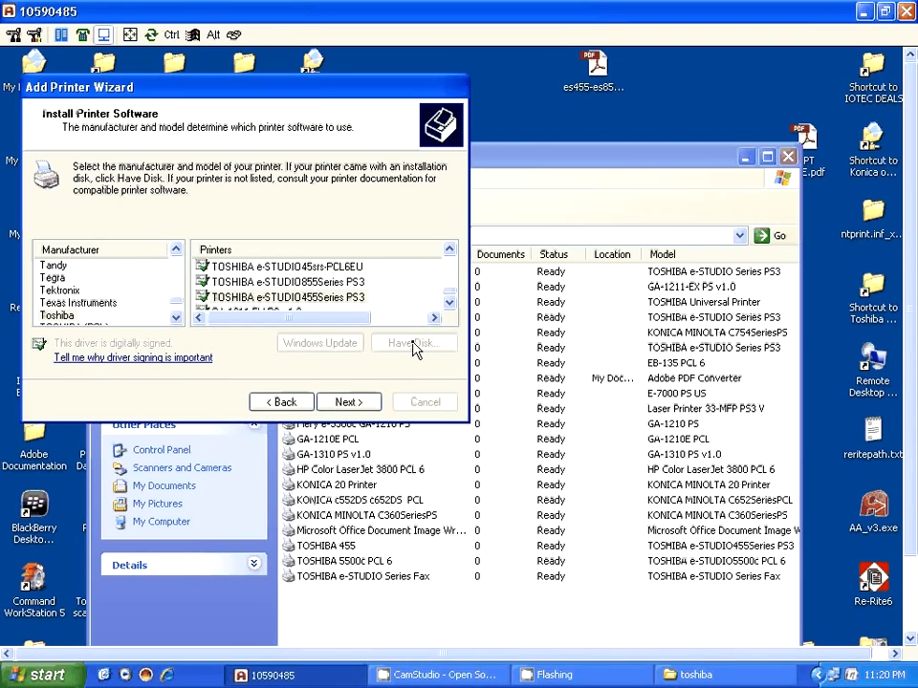
left_click(403, 340)
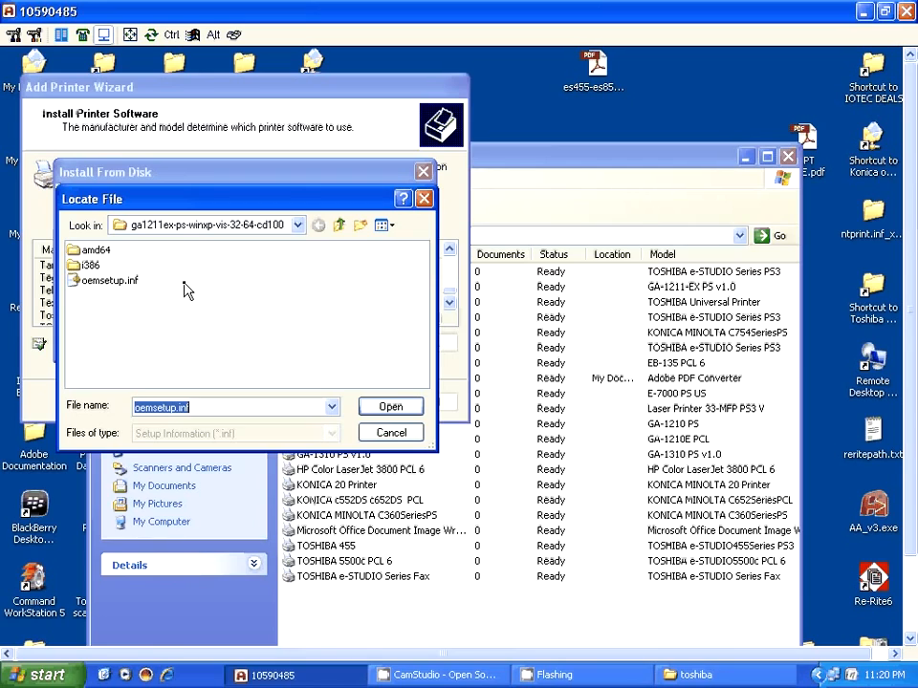
left_click(296, 225)
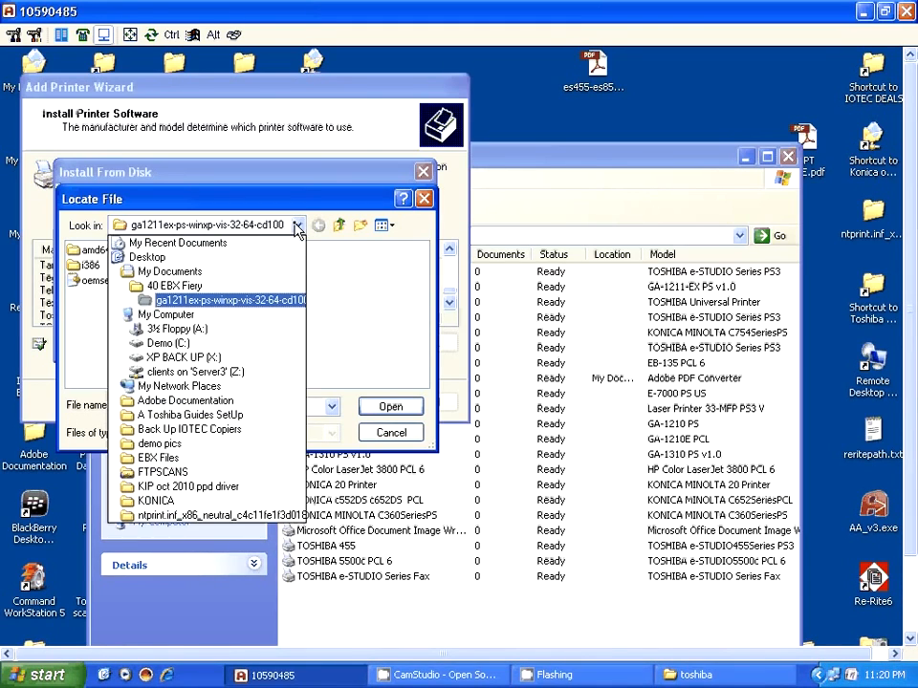
left_click(172, 272)
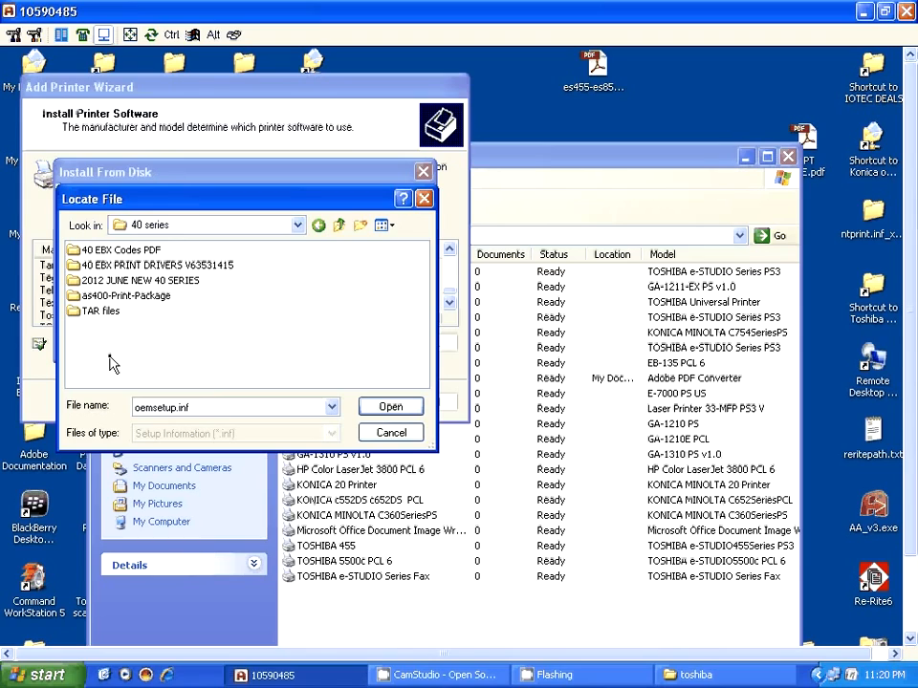
Step: Browse through 40 EBX PRINT DRIVERS V63531415 and 2012 40 EBX DRIVERS JUNE to the eBX_D1733_PD_PS3 folder
left_click(167, 270)
double_click(167, 268)
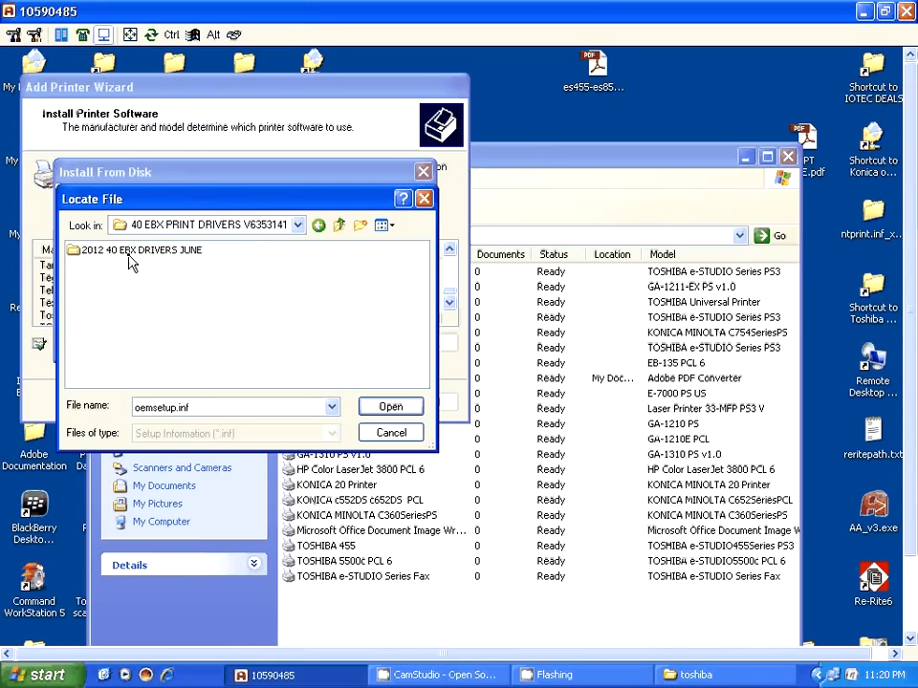
double_click(130, 251)
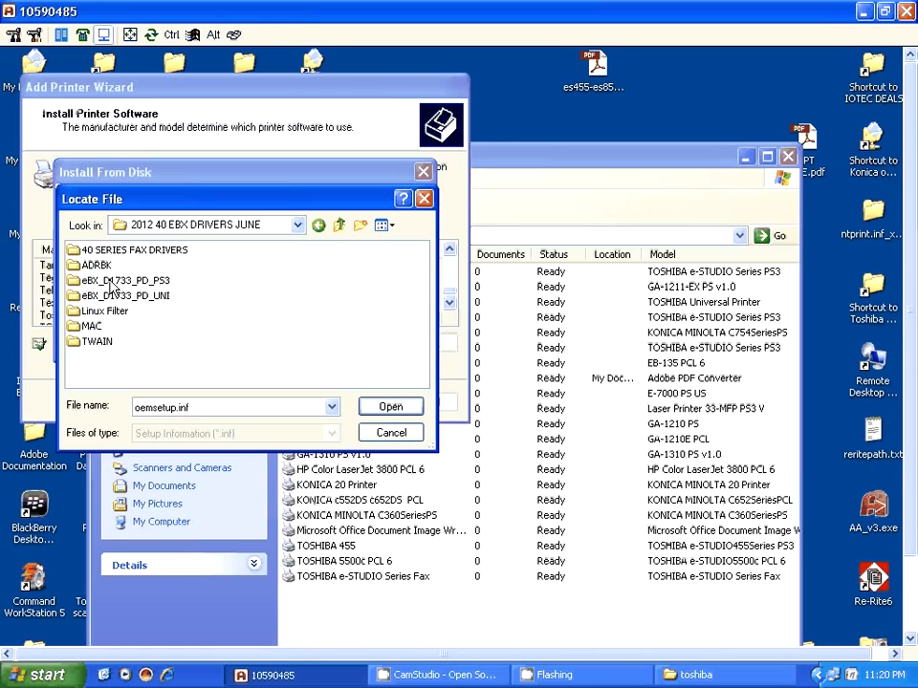
left_click(117, 281)
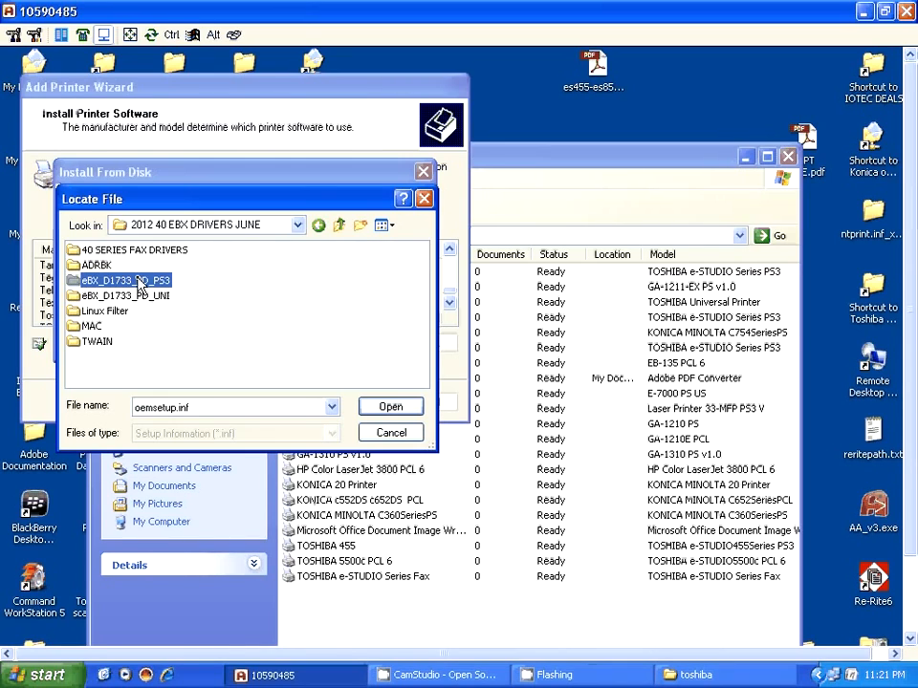
double_click(141, 281)
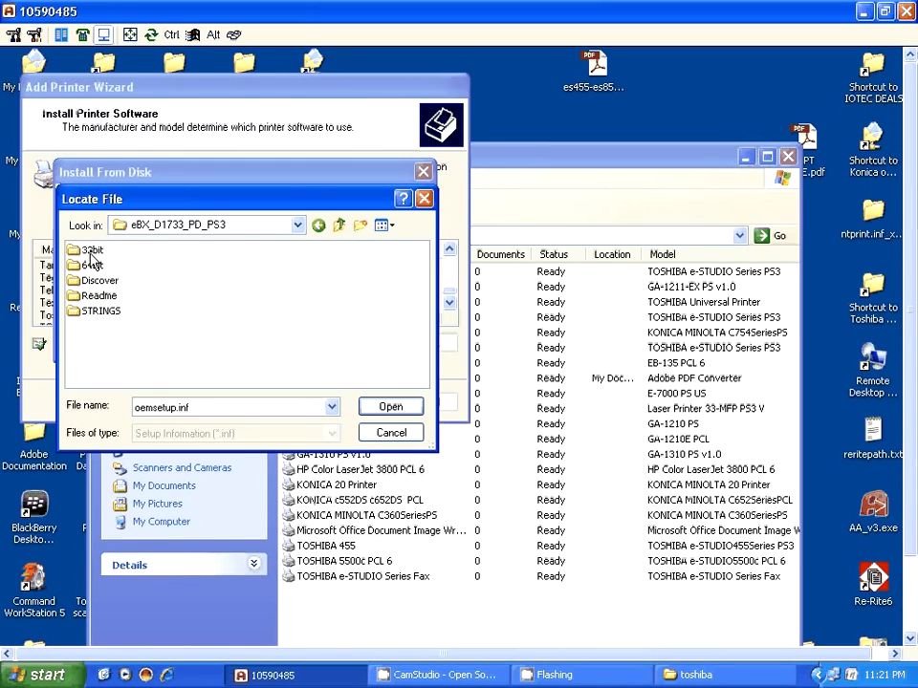
Step: Load eSf3p.inf from the 32bit folder and accept the TOSHIBA Universal PS3 driver for the printer
left_click(91, 250)
left_click(90, 265)
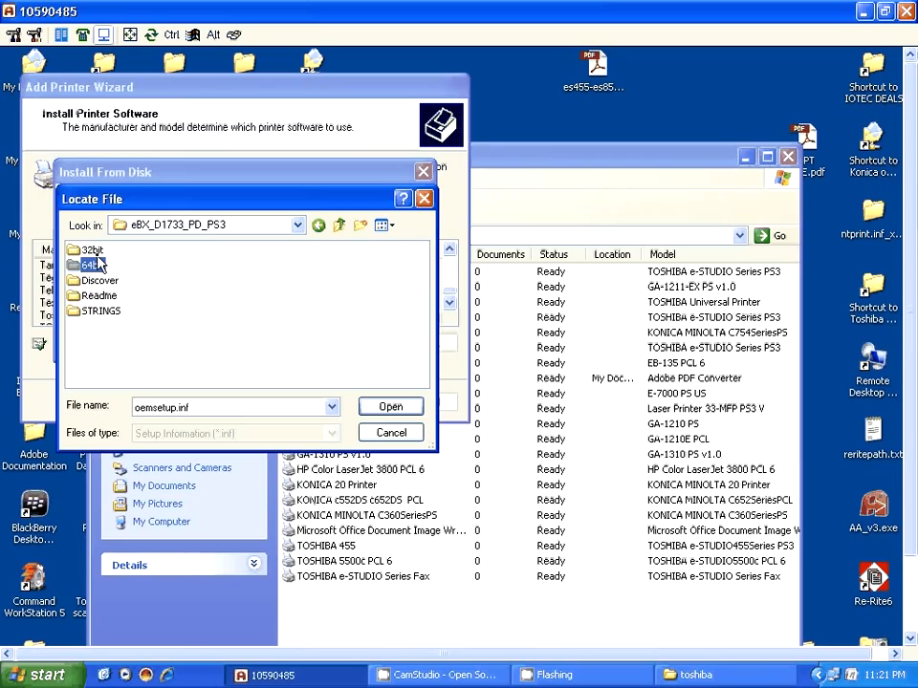
left_click(100, 253)
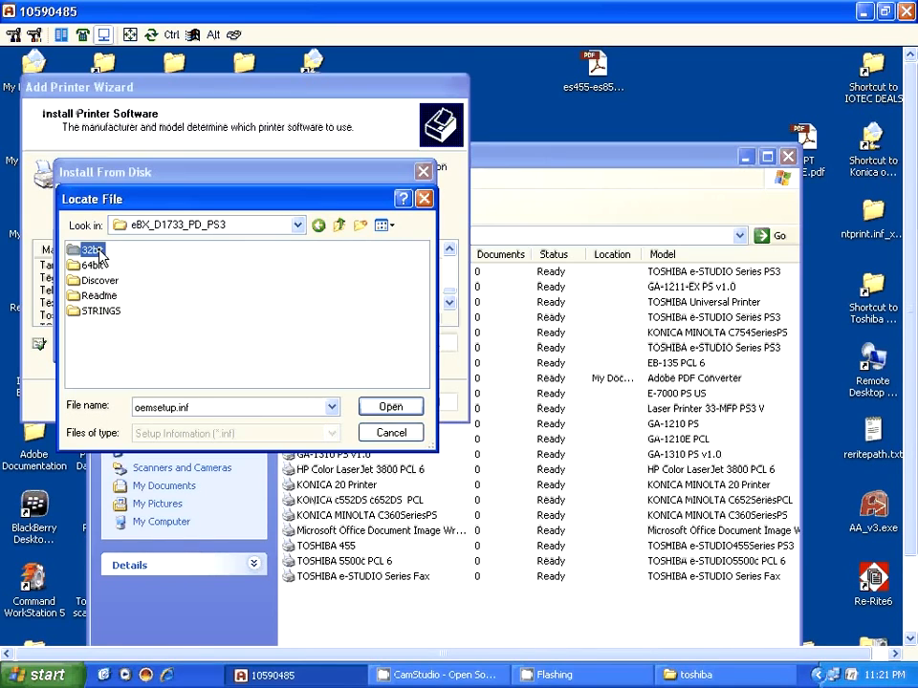
double_click(91, 249)
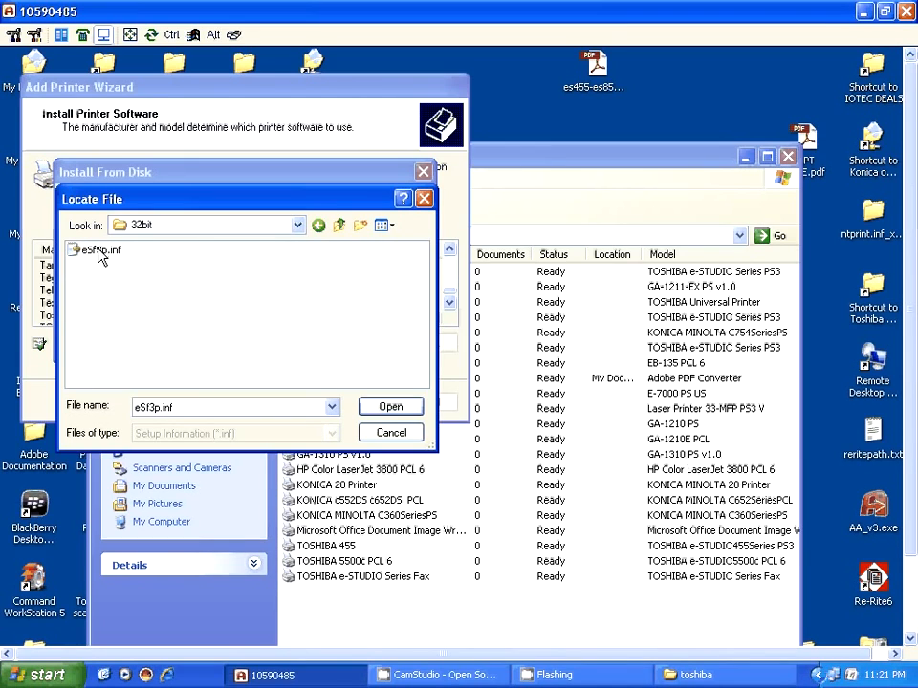
left_click(94, 253)
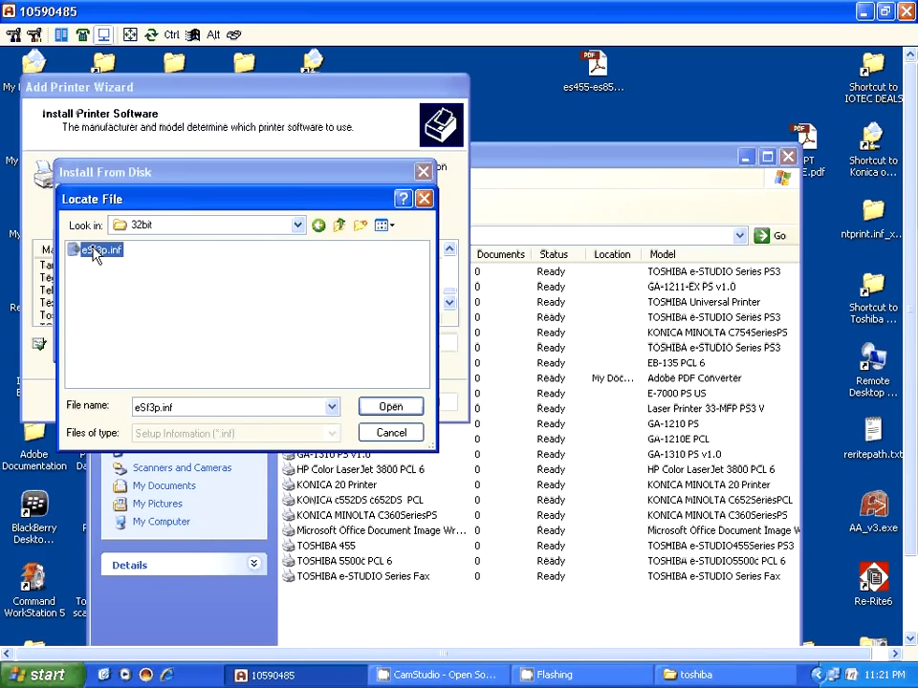
left_click(385, 409)
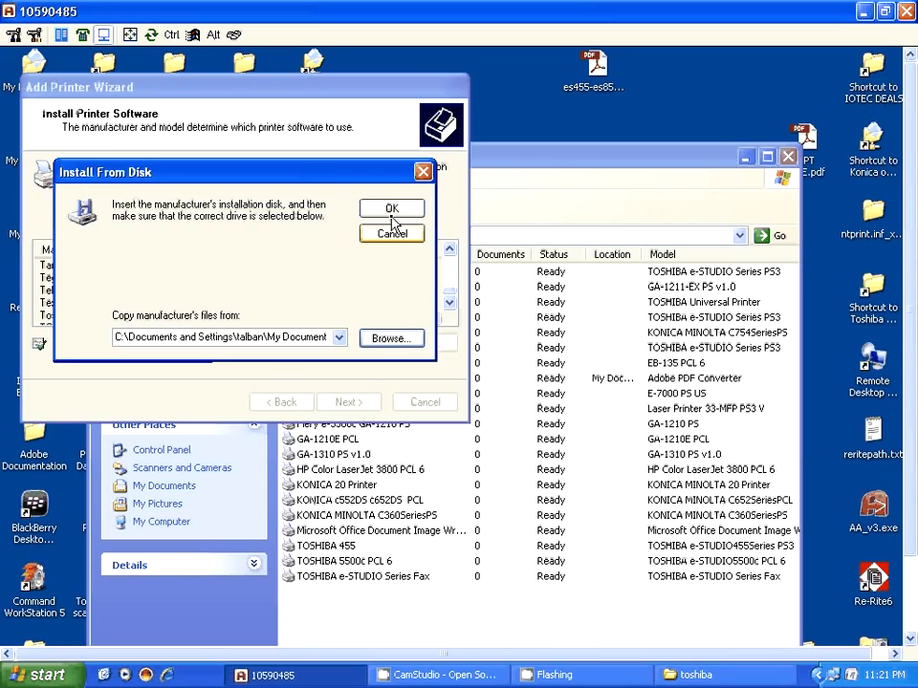
left_click(391, 213)
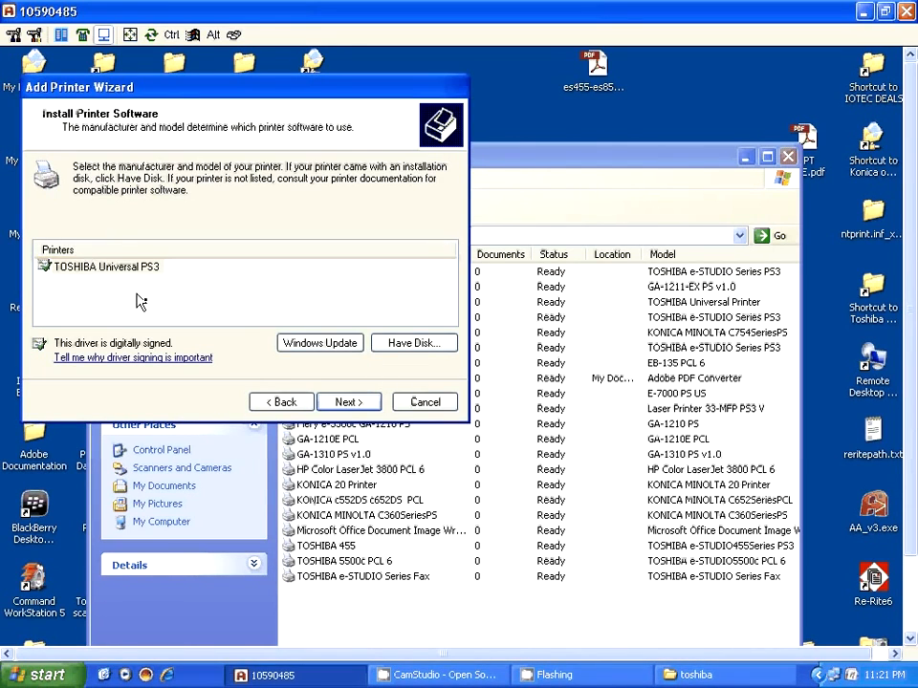
left_click(350, 403)
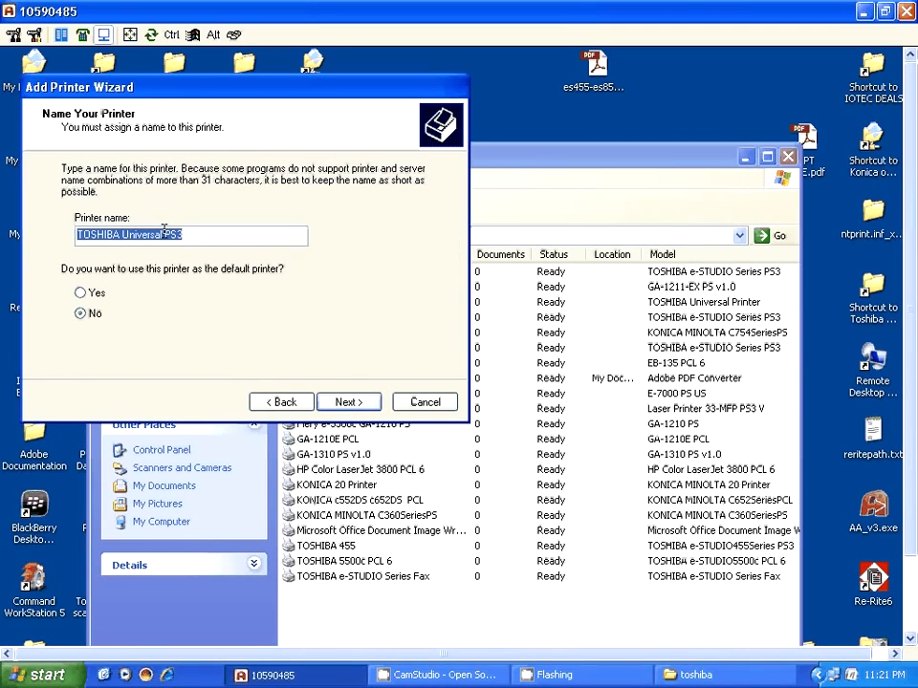
Step: Name the printer TOSHIBA Main and choose not to use it as the default printer
left_click(195, 239)
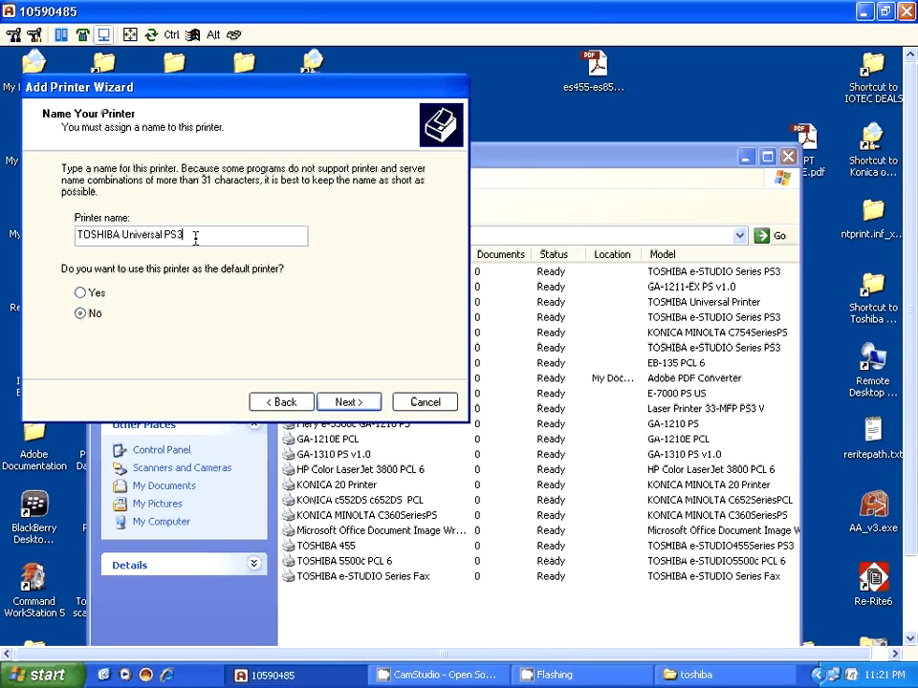
key("BackSpace")
key("BackSpace")
key("BackSpace")
key("BackSpace")
key("BackSpace")
key("BackSpace")
key("BackSpace")
key("BackSpace")
key("BackSpace")
key("BackSpace")
key("BackSpace")
key("BackSpace")
key("BackSpace")
type("Main")
left_click(103, 296)
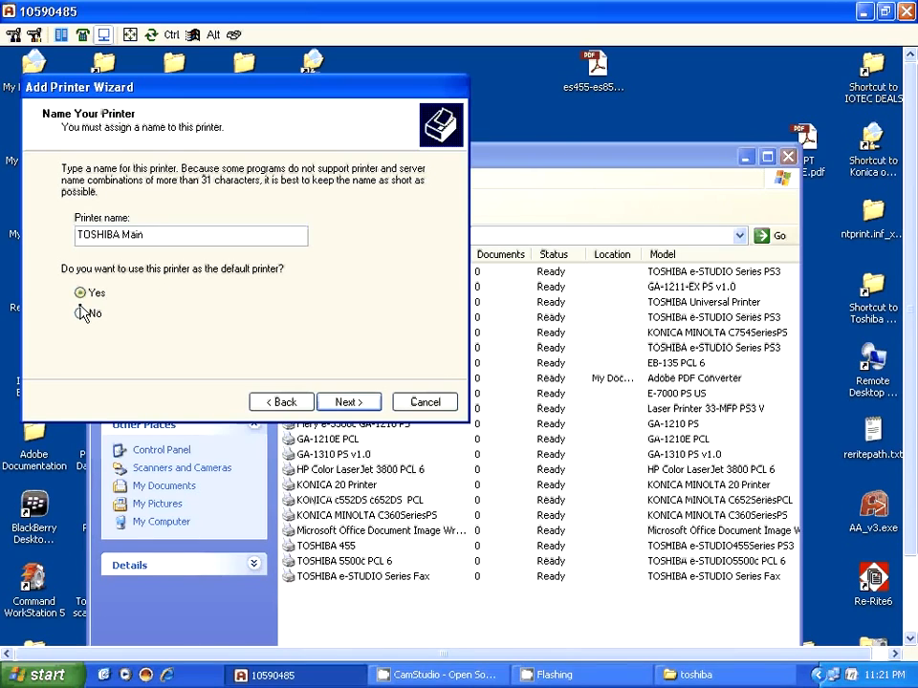
left_click(82, 312)
left_click(348, 402)
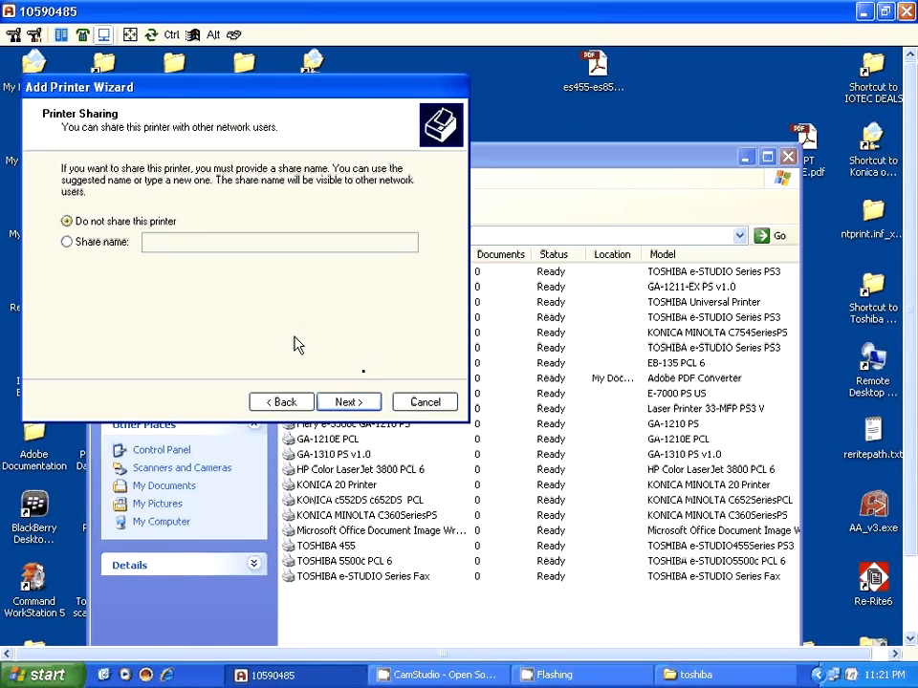
Step: Leave the printer unshared, skip the test page, and finish the Add Printer Wizard
left_click(349, 403)
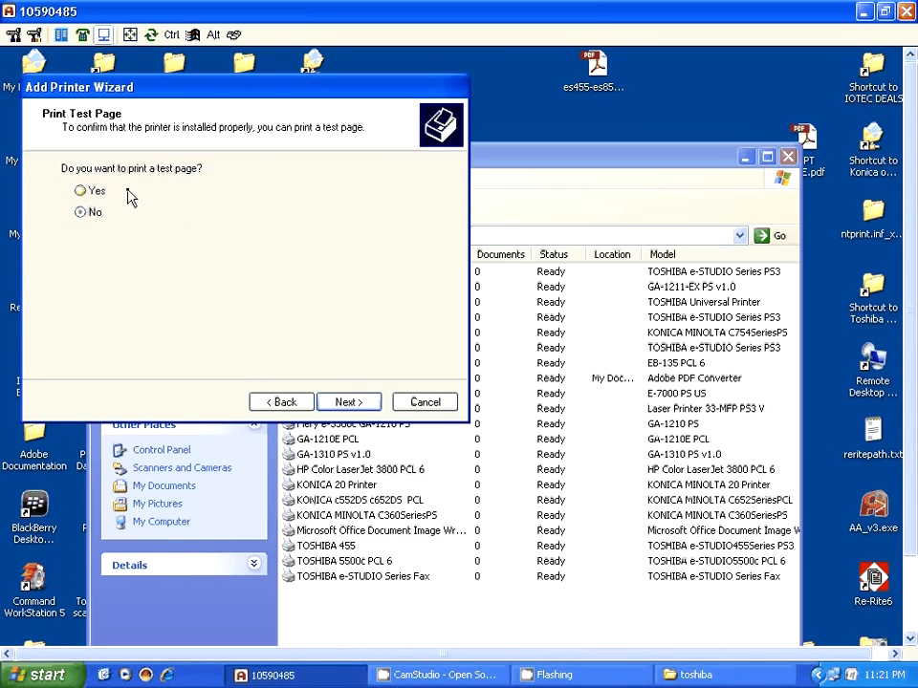
left_click(349, 402)
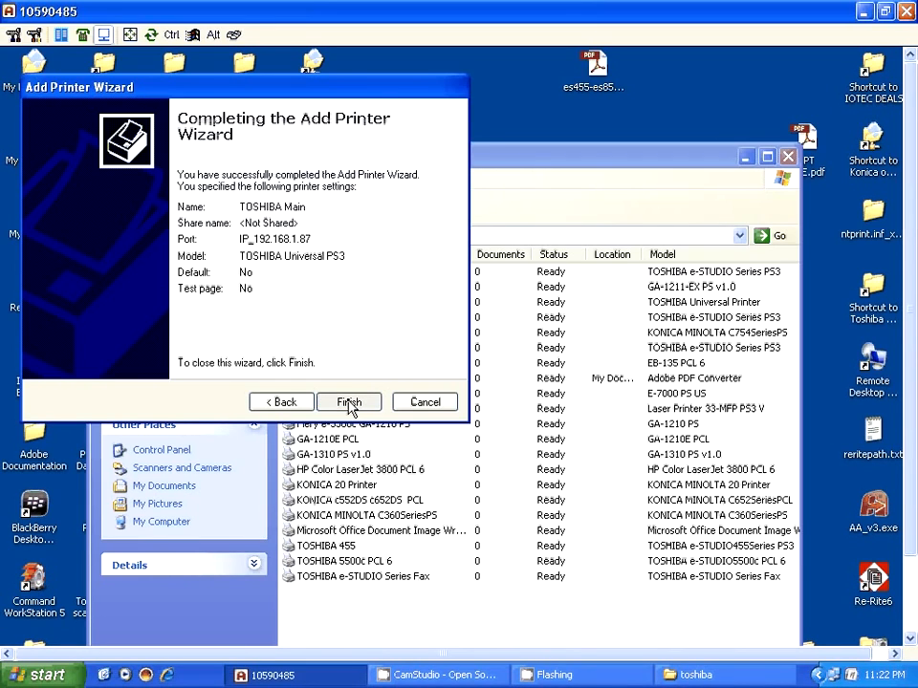
left_click(349, 402)
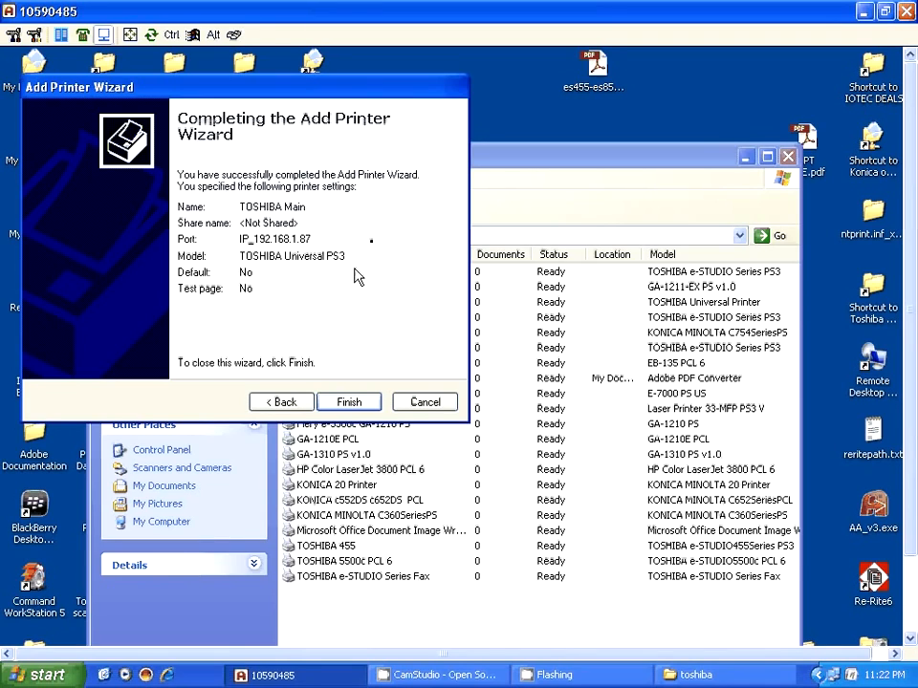
left_click(350, 403)
left_click(578, 165)
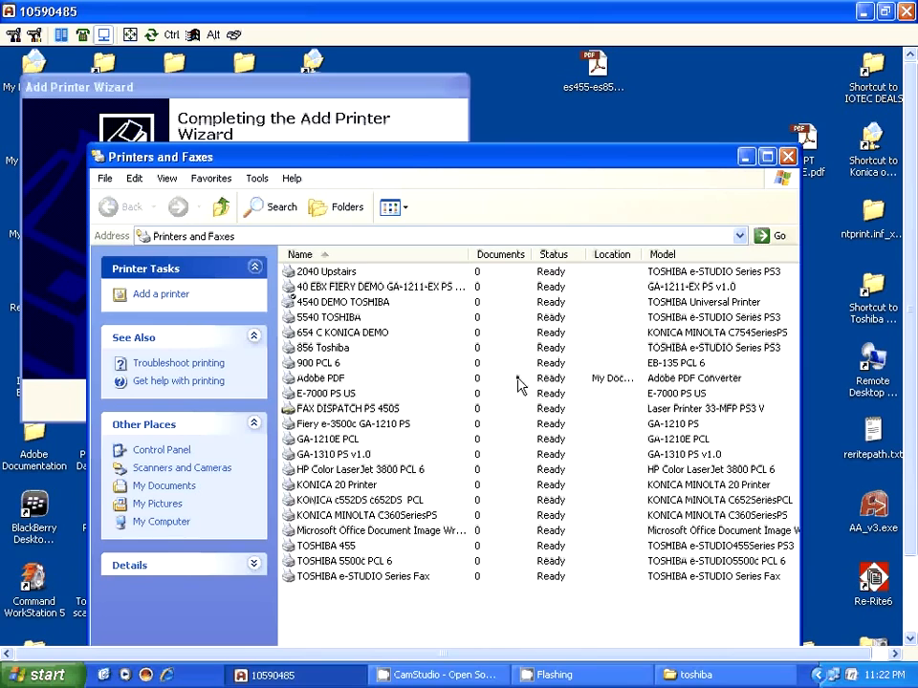
left_click(355, 110)
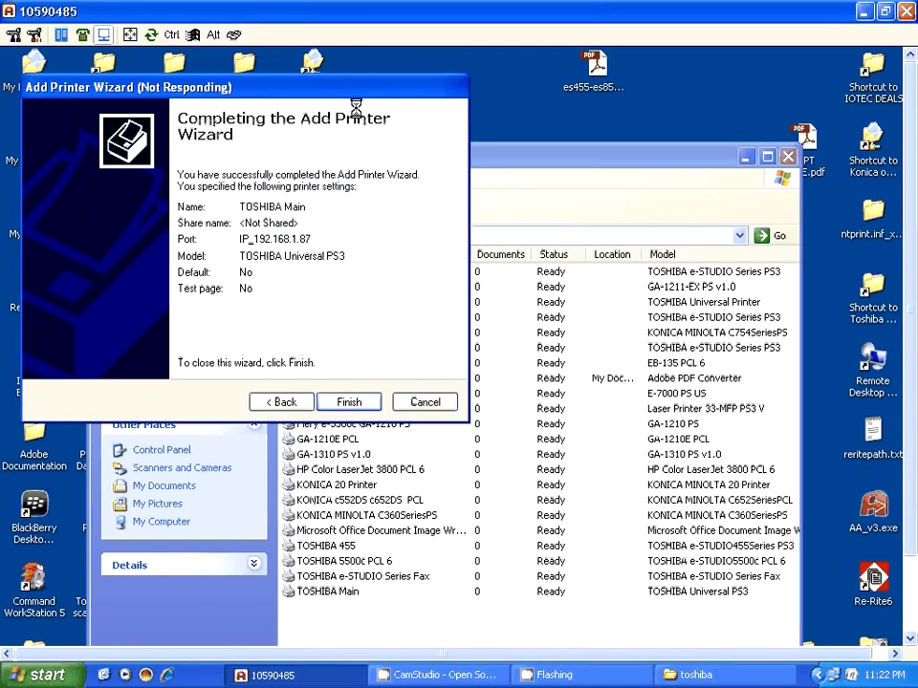
left_click(526, 328)
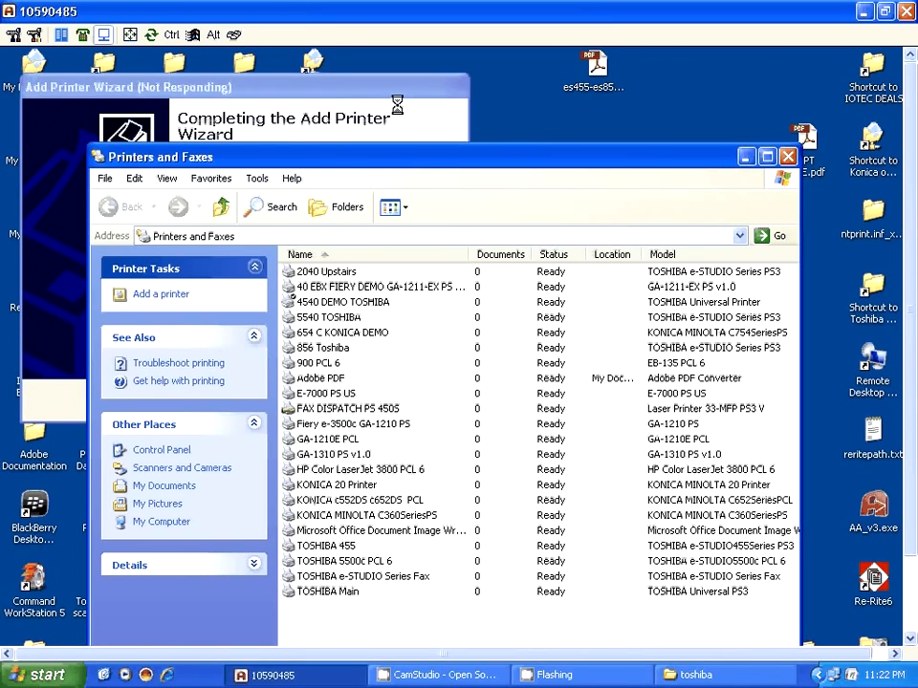
left_click(397, 105)
left_click(507, 332)
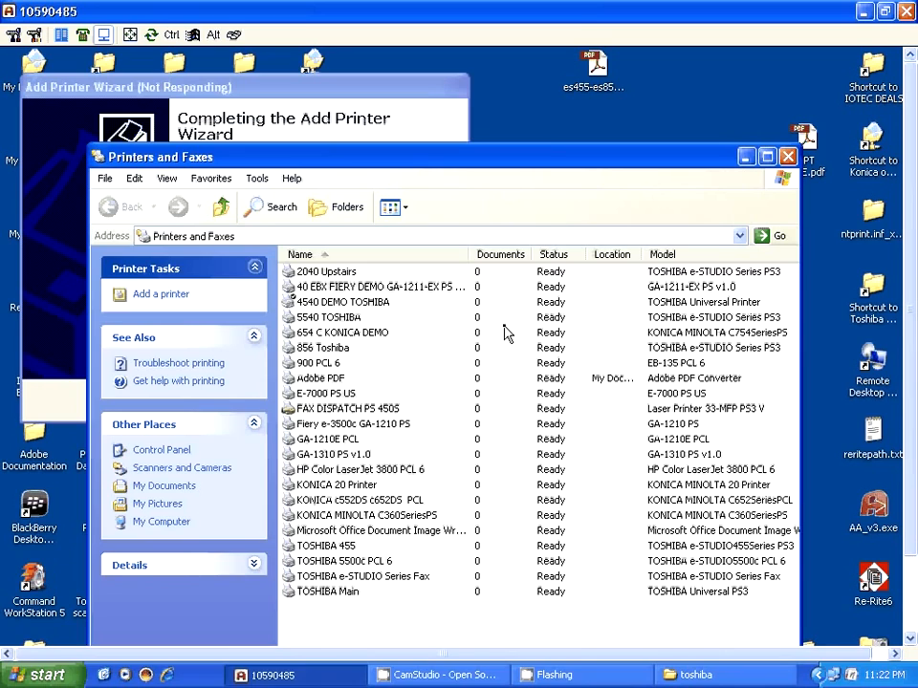
left_click(376, 108)
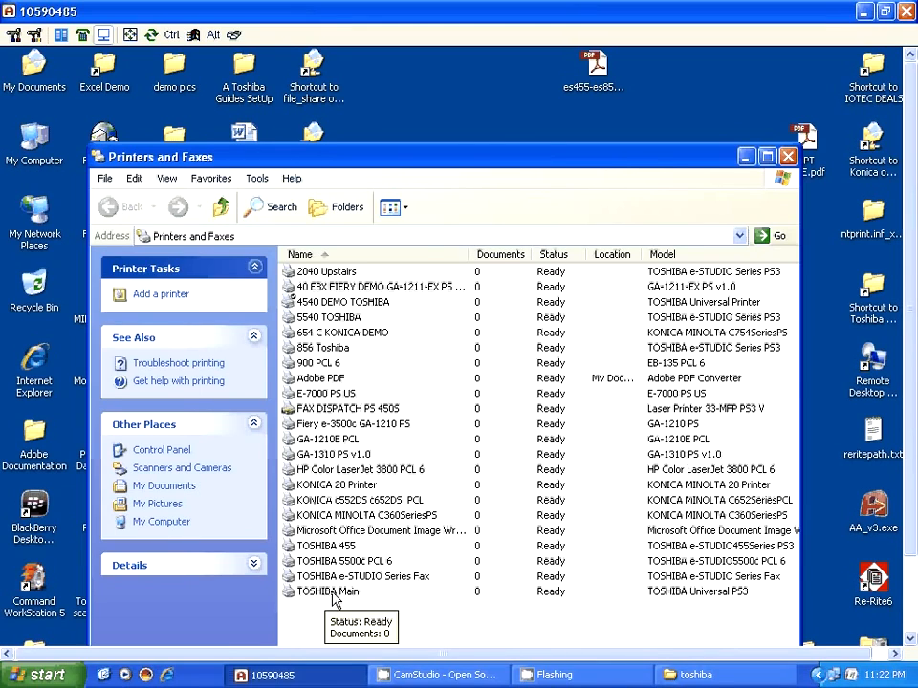
Step: Move the Printers and Faxes window up and open the properties of the TOSHIBA Main printer
left_click_drag(417, 161, 426, 121)
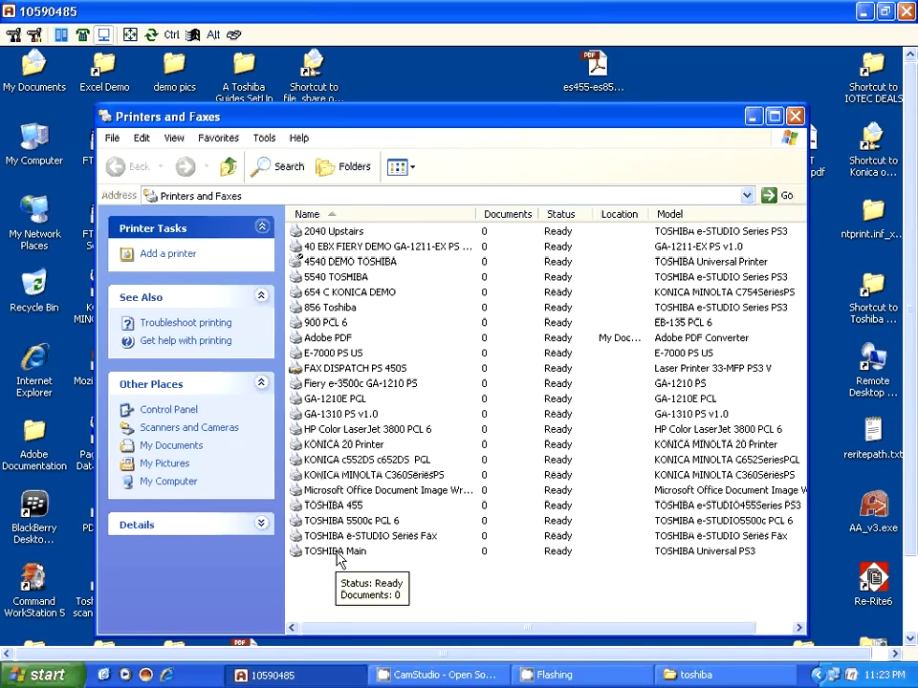
left_click(337, 552)
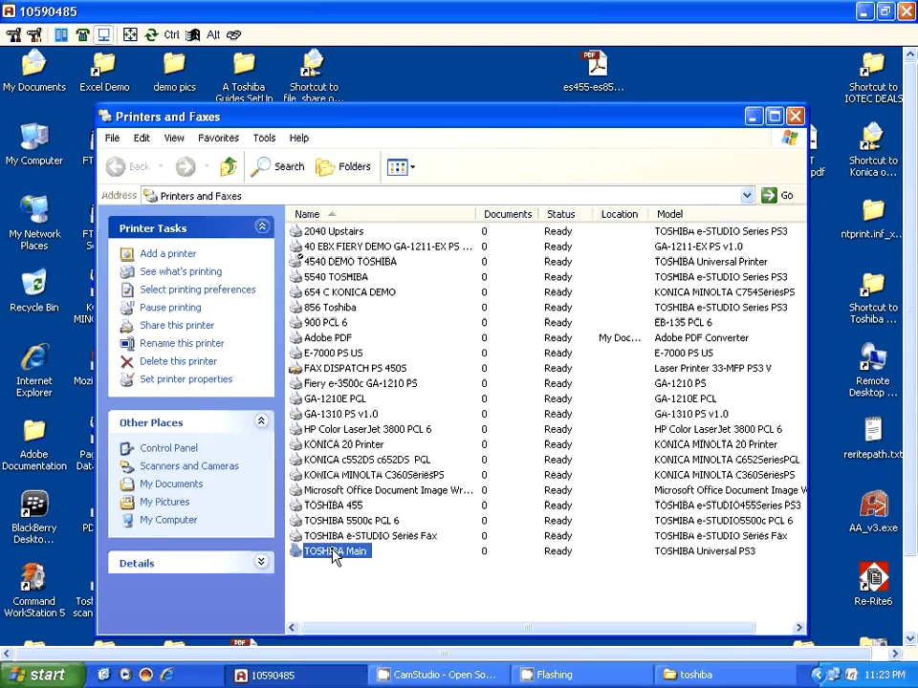
right_click(335, 557)
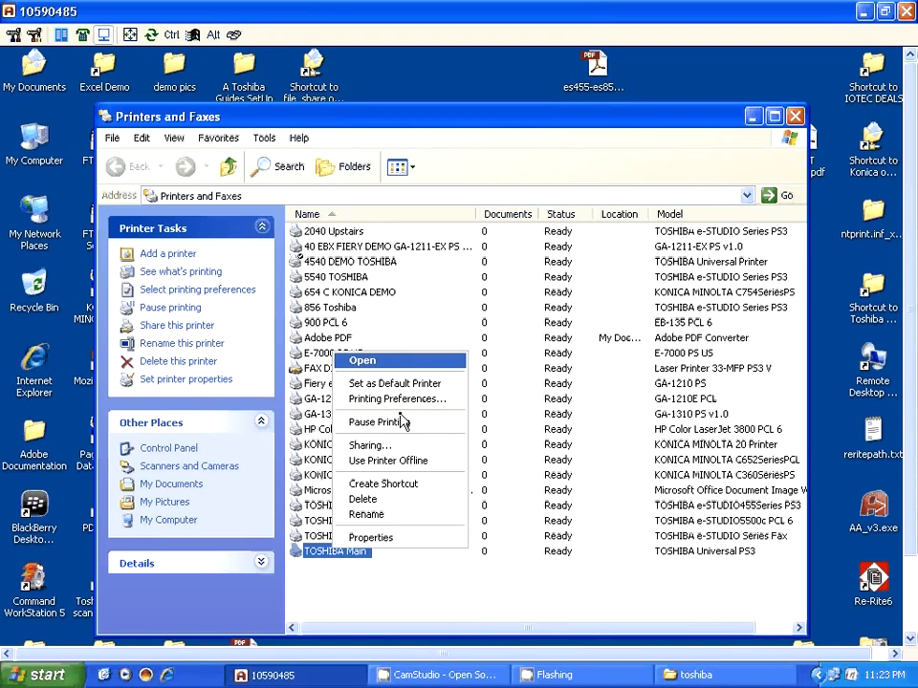
left_click(386, 539)
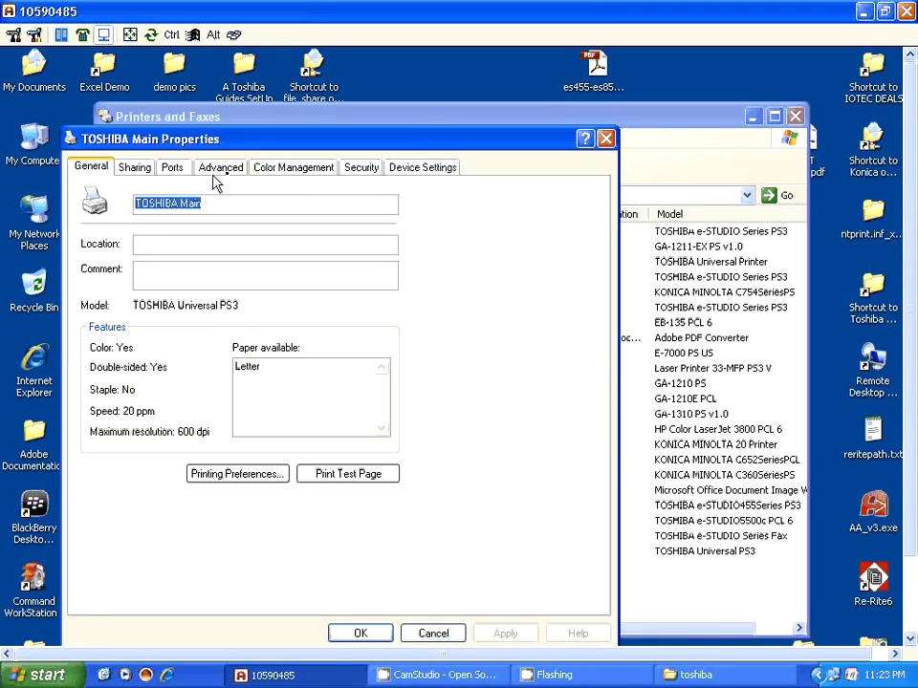
Step: View the printer's device settings, cancelling the automatic retrieval, and glance at its advanced settings
left_click(416, 169)
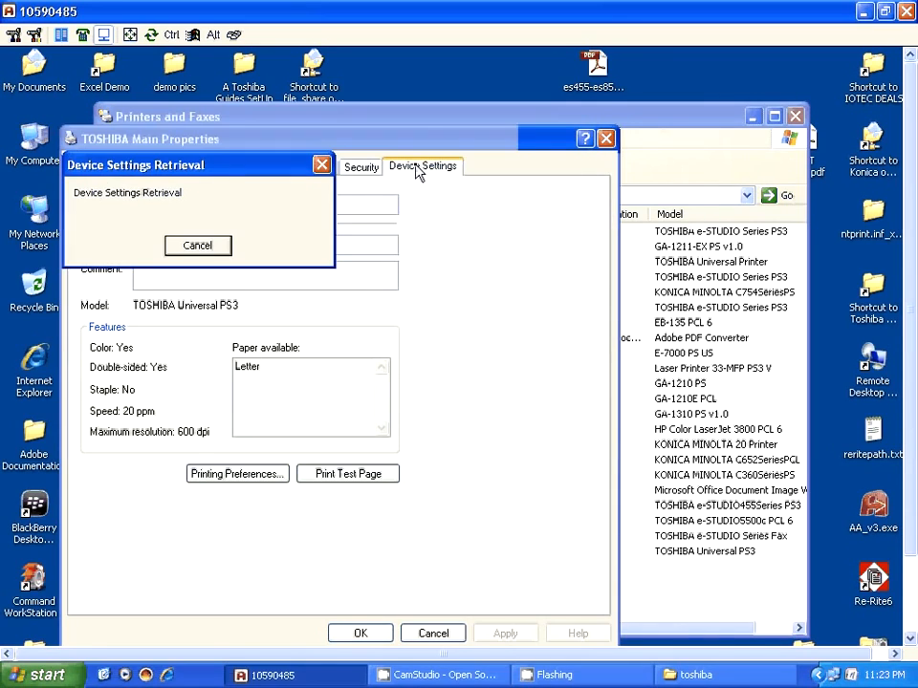
left_click(201, 245)
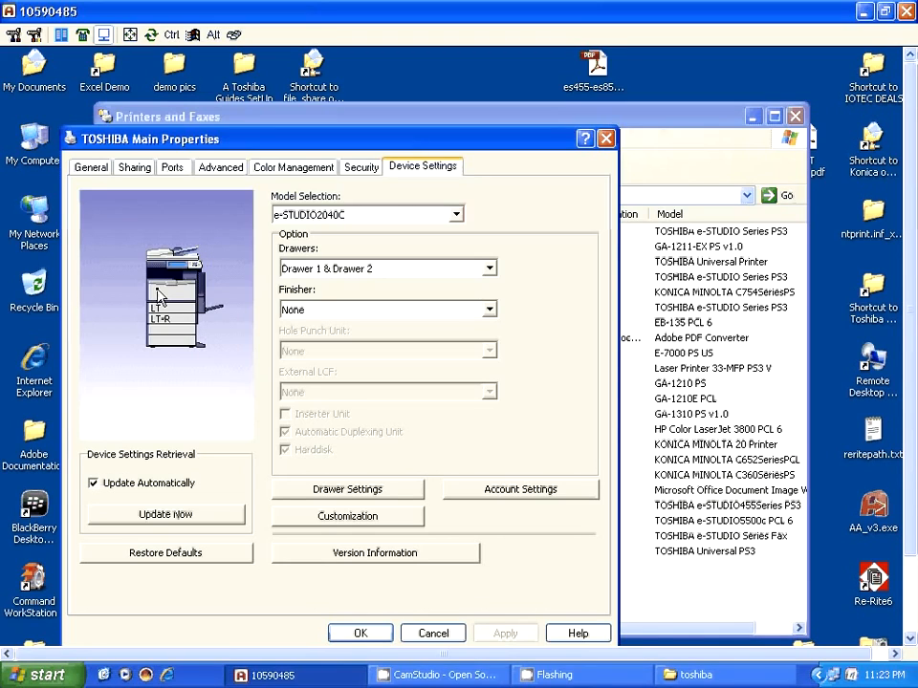
left_click(222, 169)
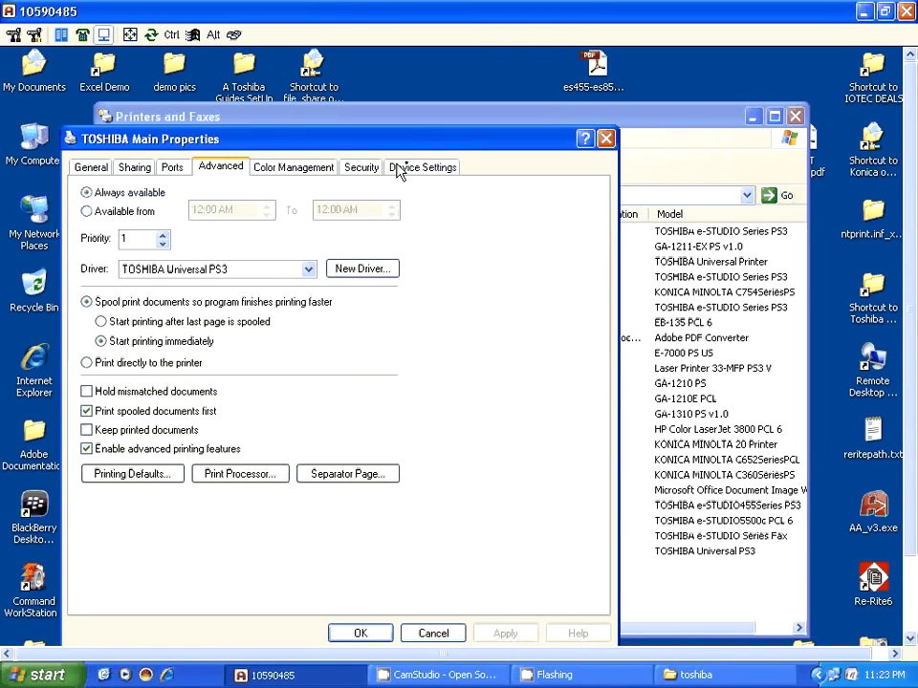
left_click(416, 169)
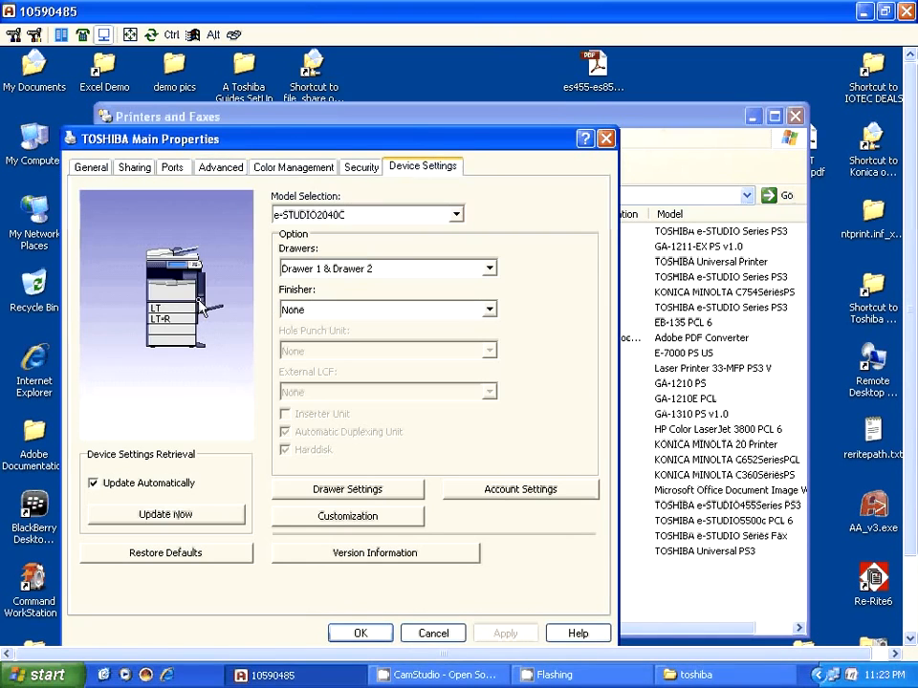
Step: Set the Color option in TOSHIBA Main's printing defaults to Black and White and apply it
left_click(230, 174)
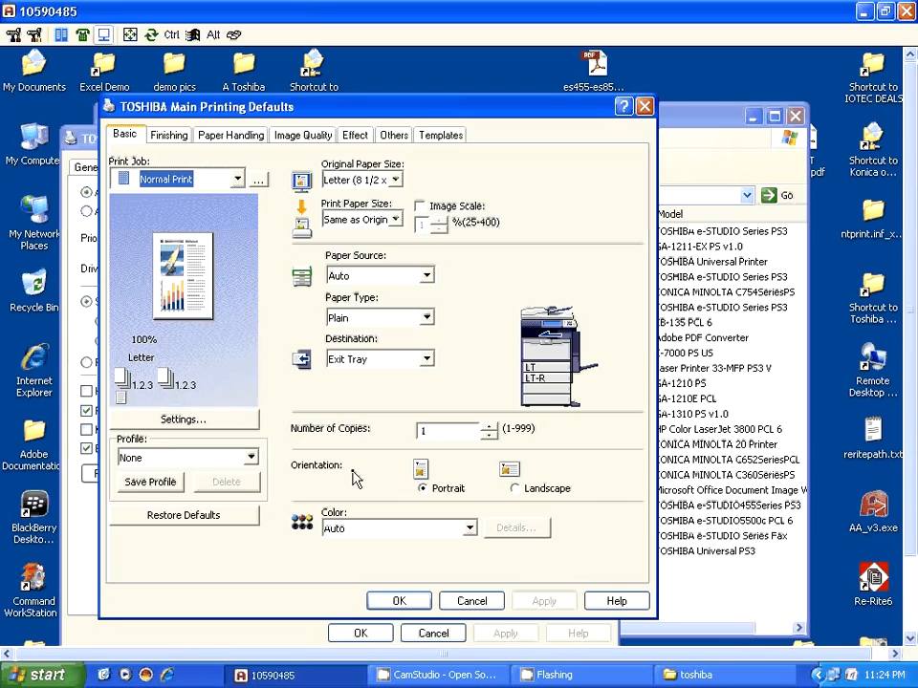
left_click(468, 529)
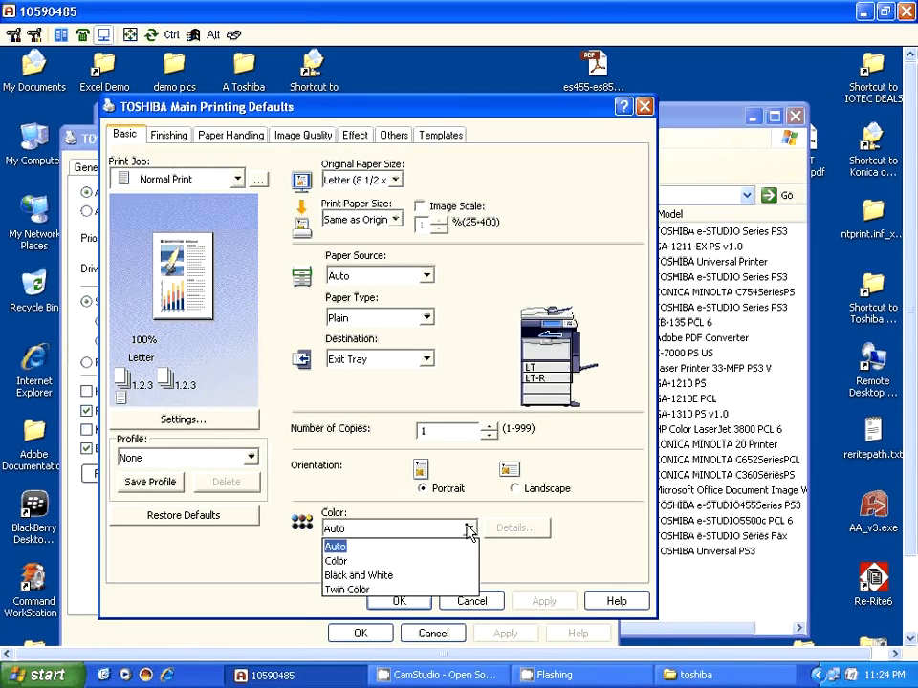
left_click(385, 575)
left_click(528, 598)
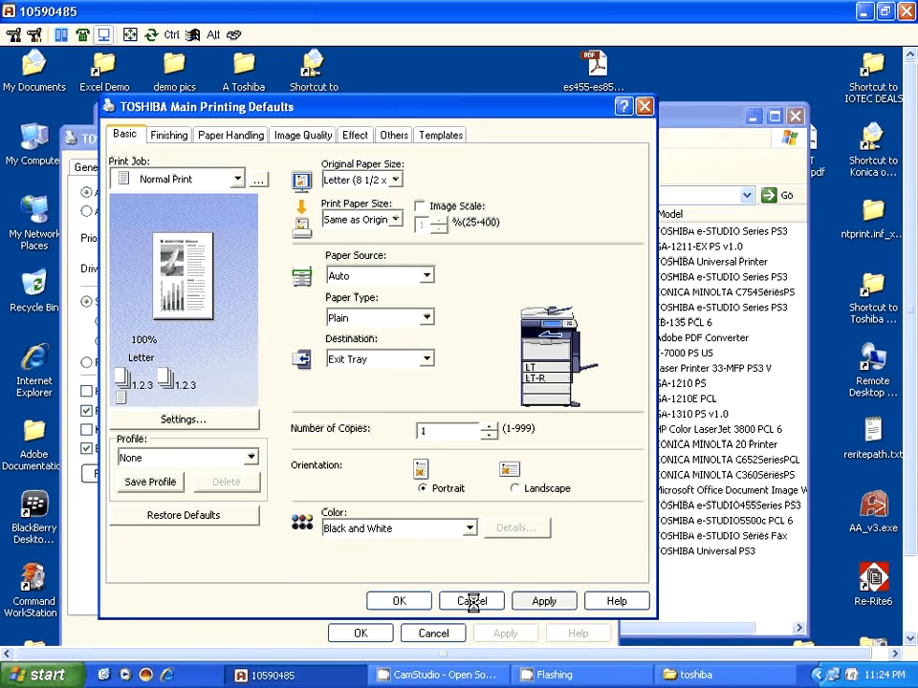
left_click(400, 602)
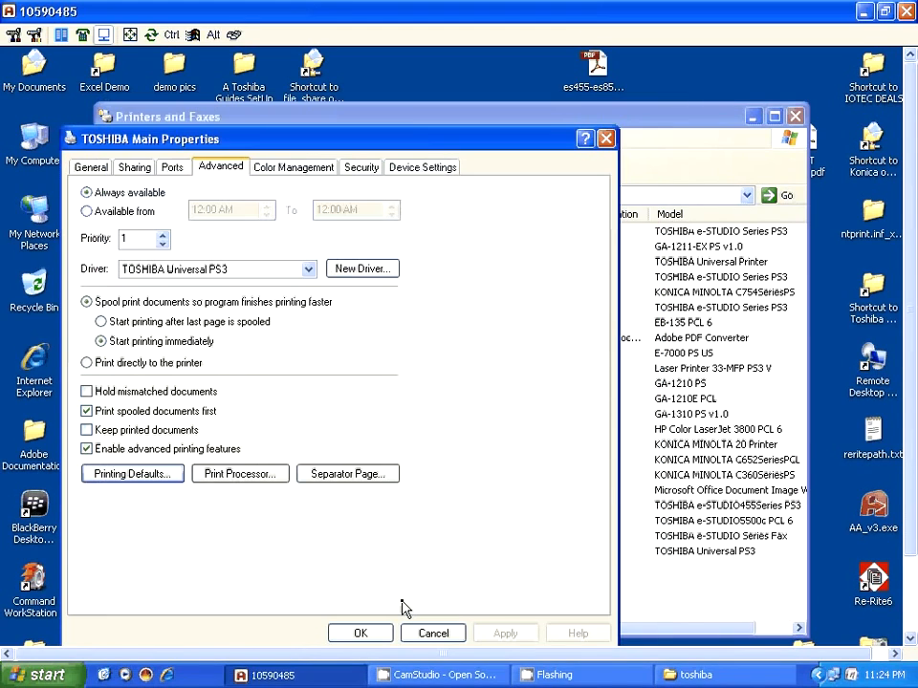
Step: Review the TOSHIBA Main port's configuration, checking the LPR protocol, queue name and SNMP community name, and accept it
left_click(173, 169)
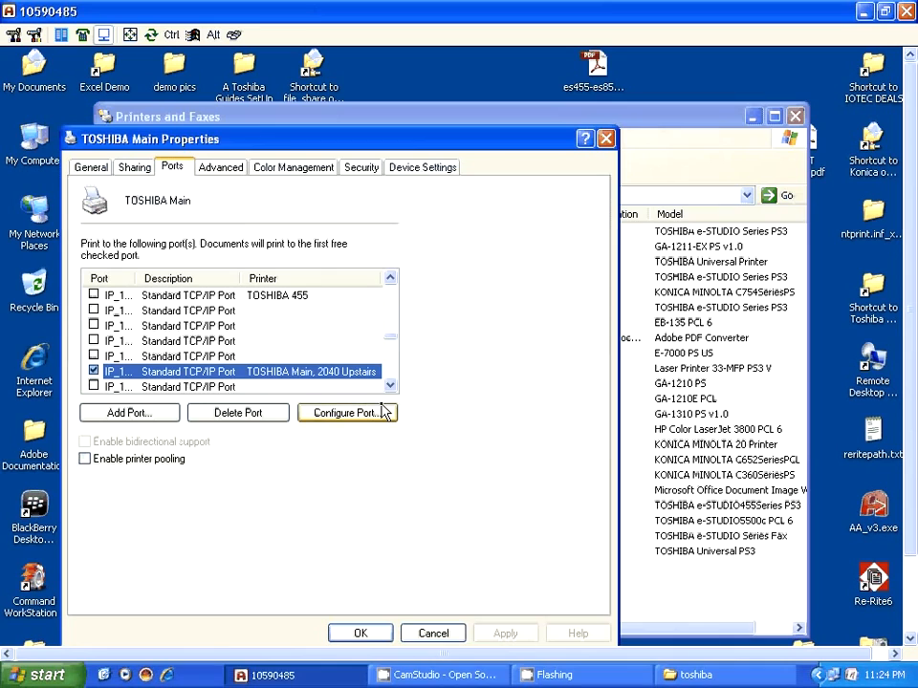
left_click(367, 419)
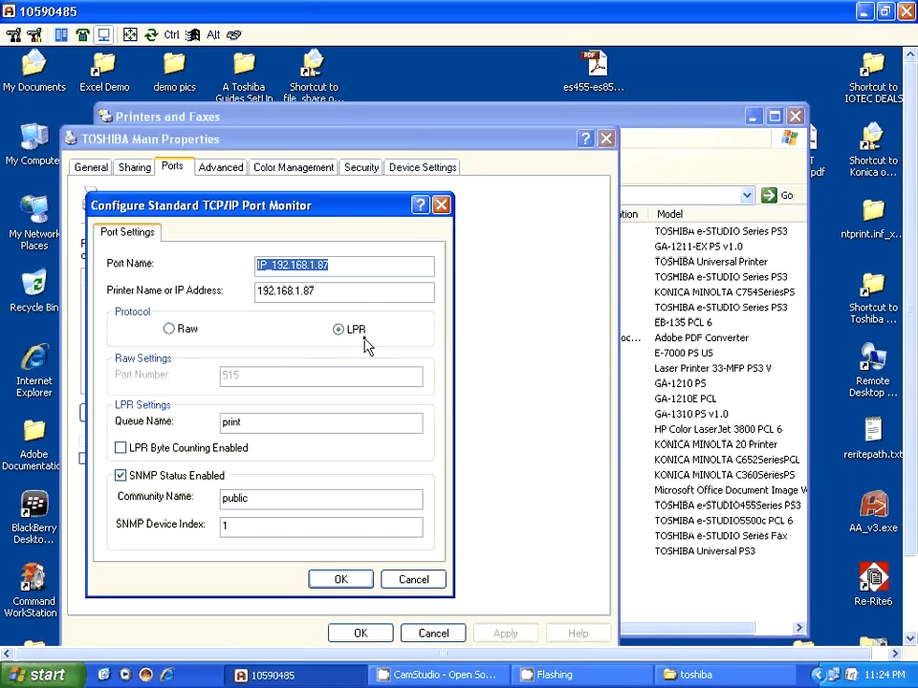
left_click(221, 422)
left_click_drag(221, 422, 269, 422)
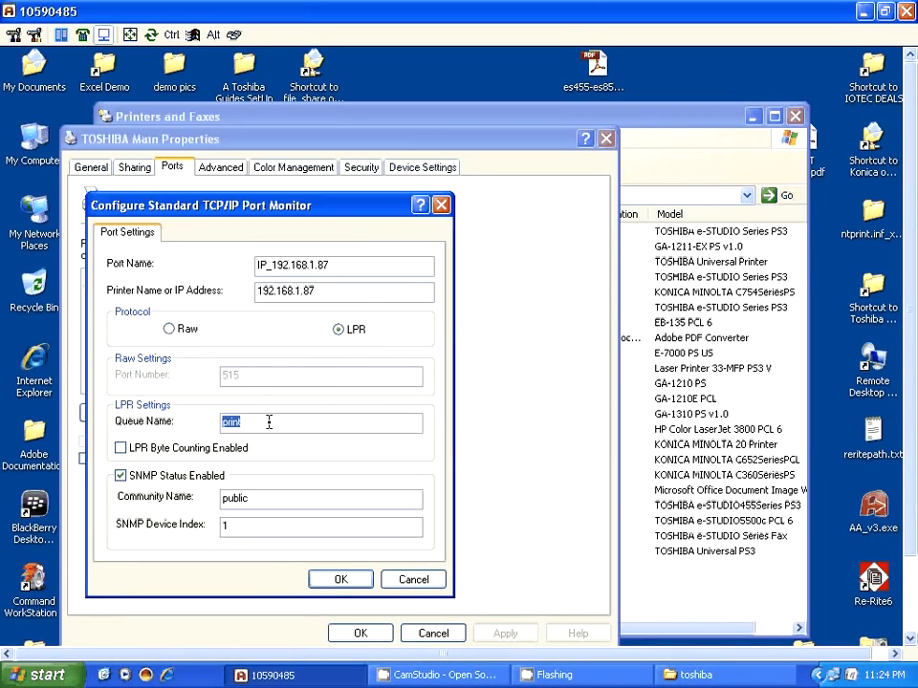
left_click(268, 422)
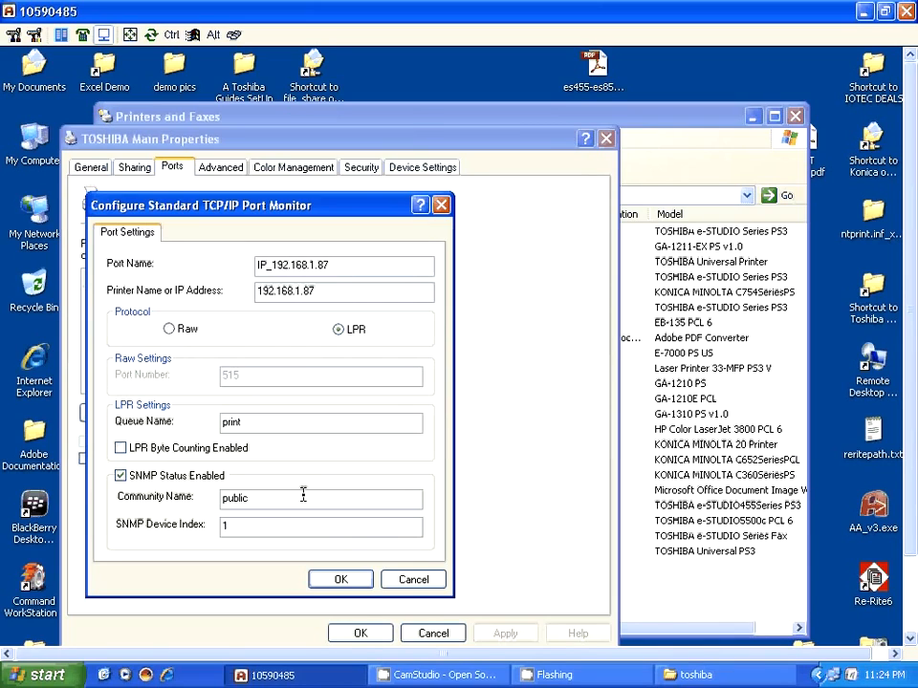
left_click_drag(250, 513, 217, 499)
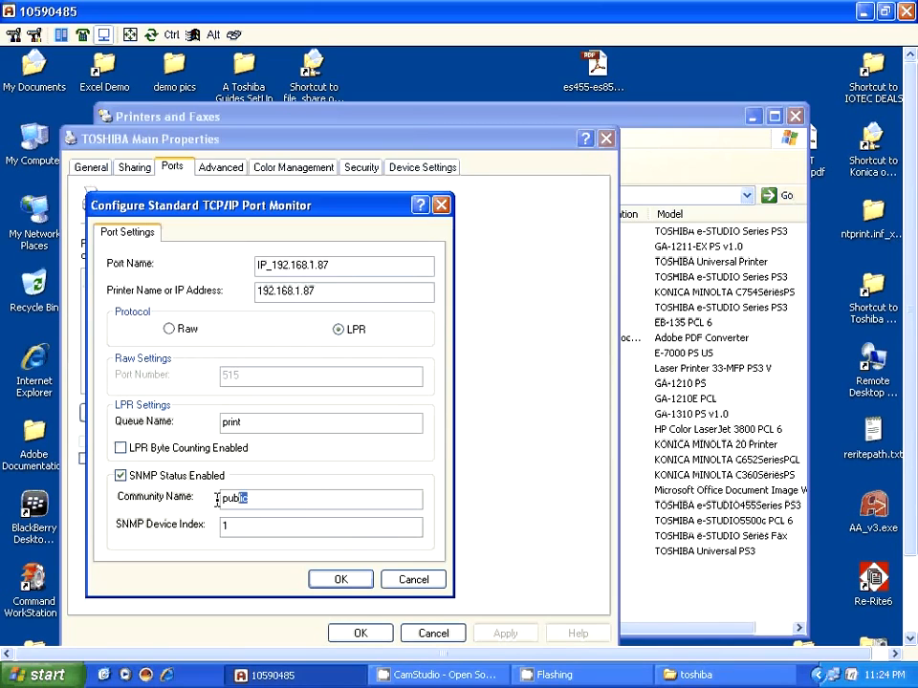
left_click(232, 524)
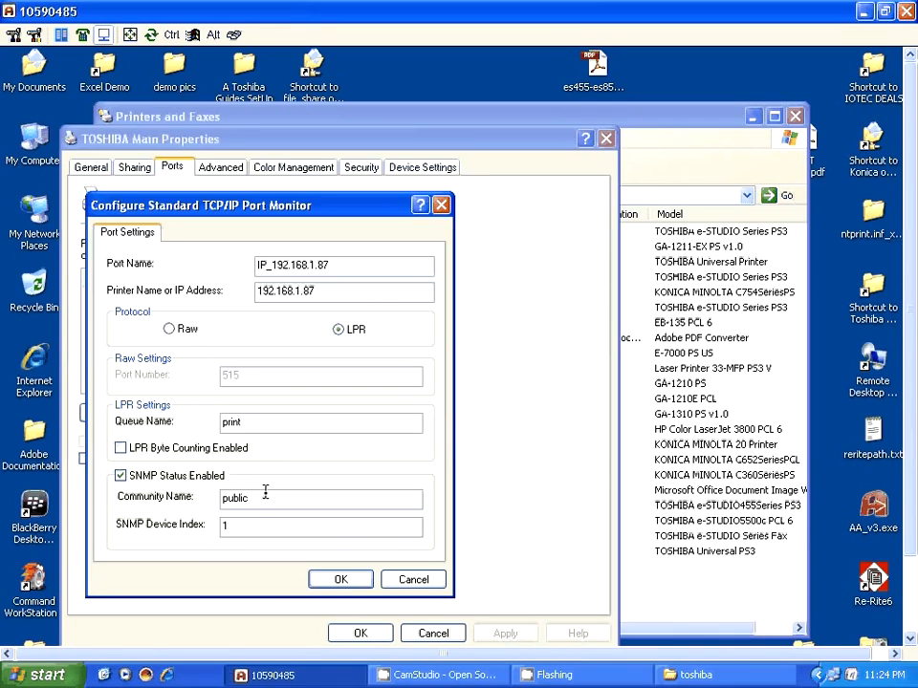
left_click(340, 580)
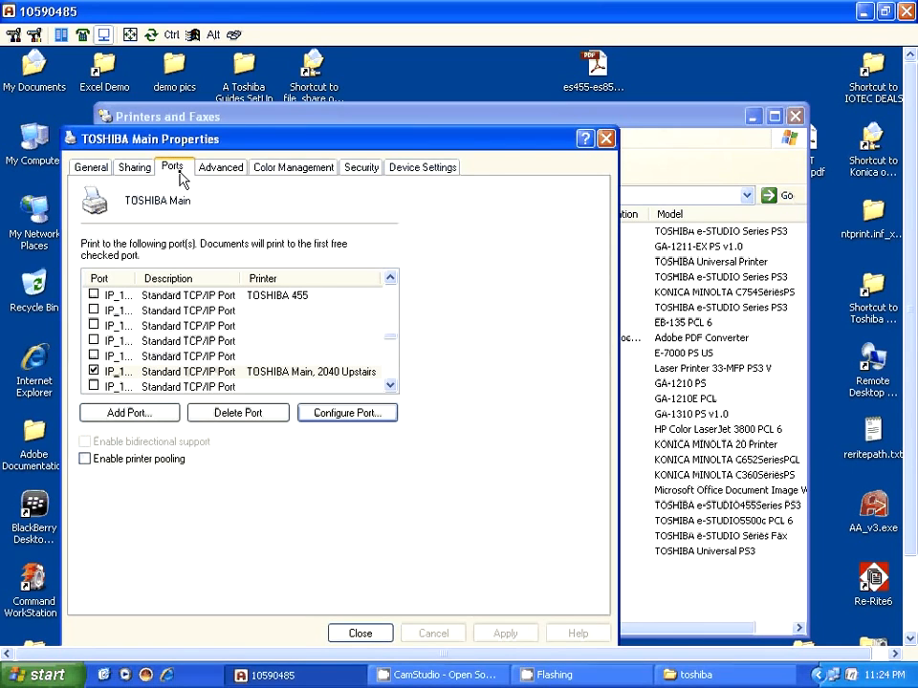
Step: Share the TOSHIBA Main printer on the network and request the additional x64 Windows XP driver
left_click(136, 168)
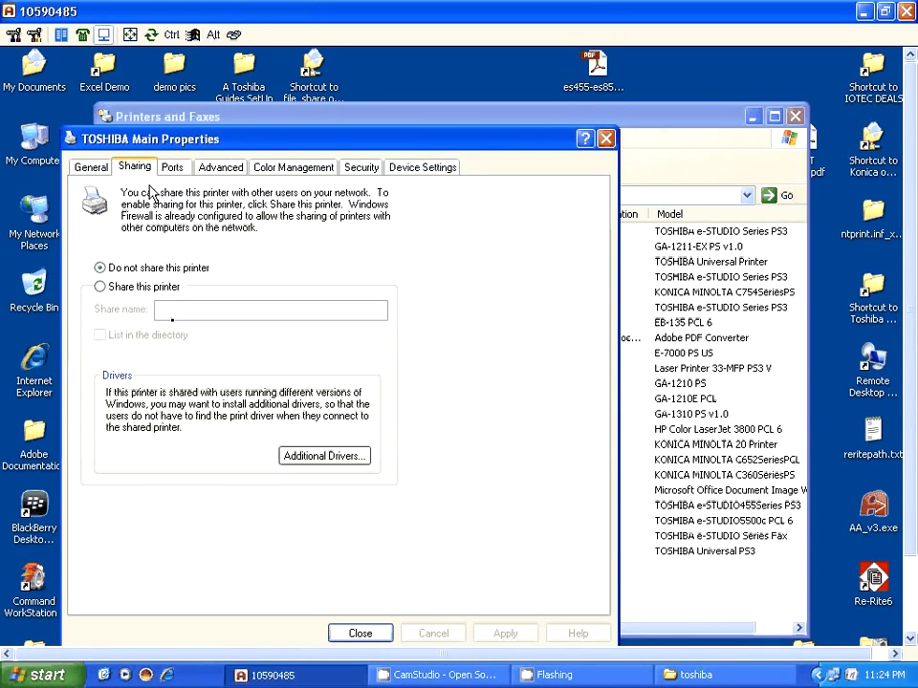
left_click(125, 288)
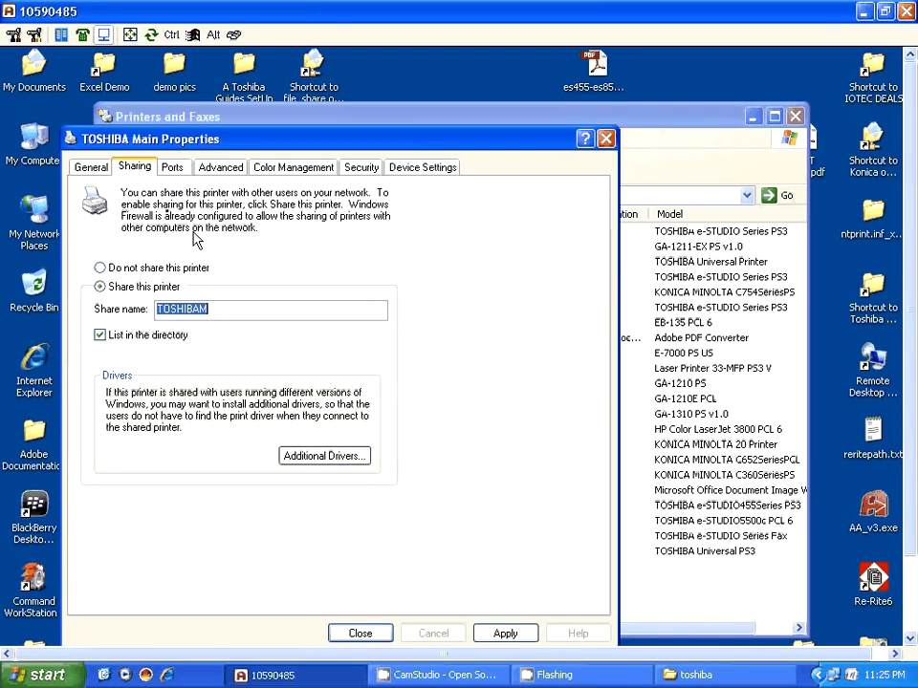
left_click(307, 462)
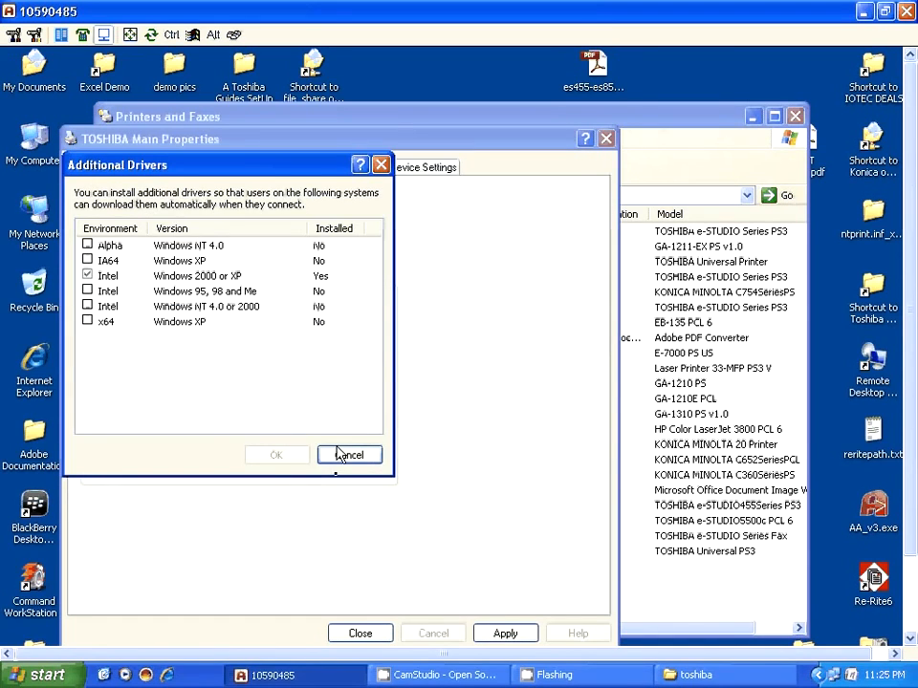
left_click(88, 321)
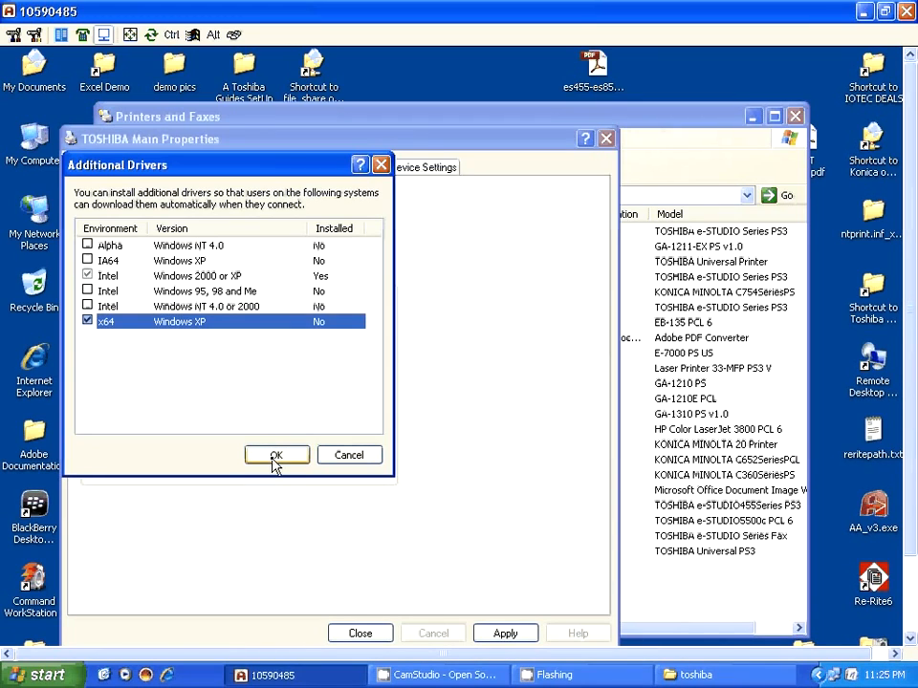
left_click(274, 457)
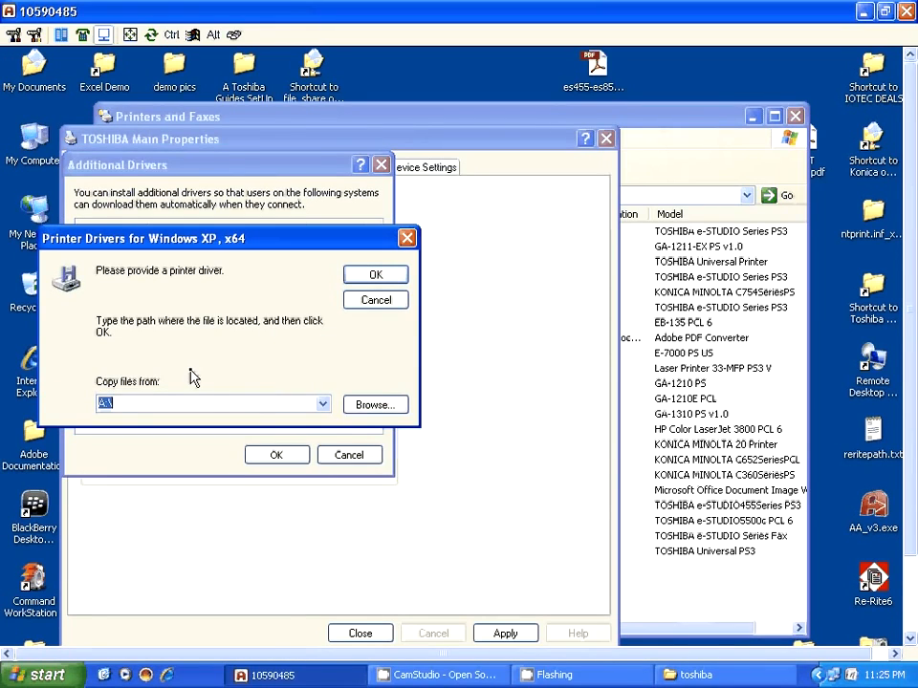
Step: Install the x64 driver from eSf6p.inf in the 64bit folder of eBX_D1733_PD_PS3 and apply the sharing settings
left_click(368, 405)
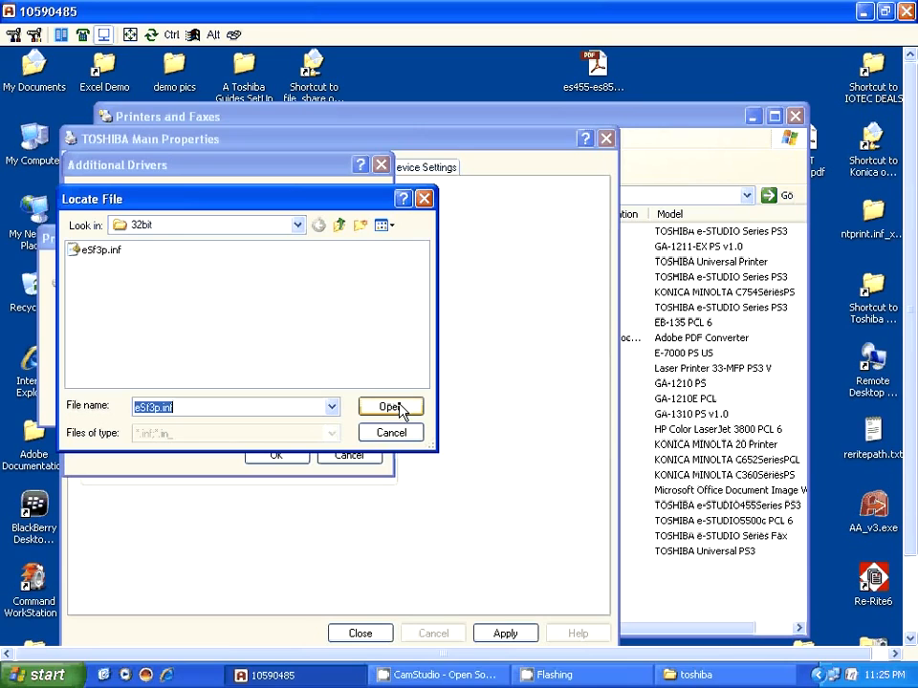
left_click(298, 230)
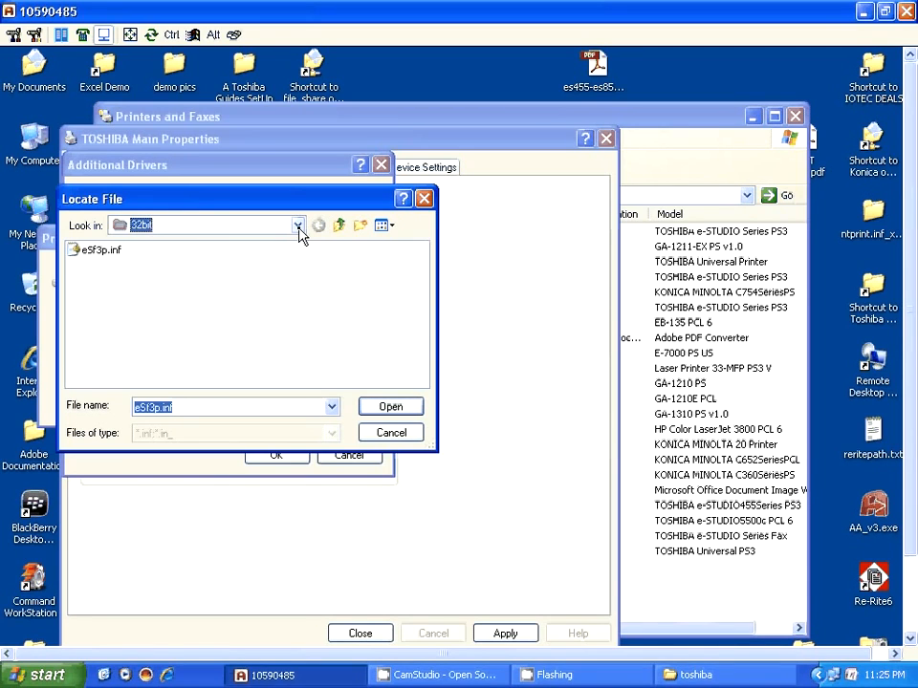
left_click(298, 230)
left_click(196, 329)
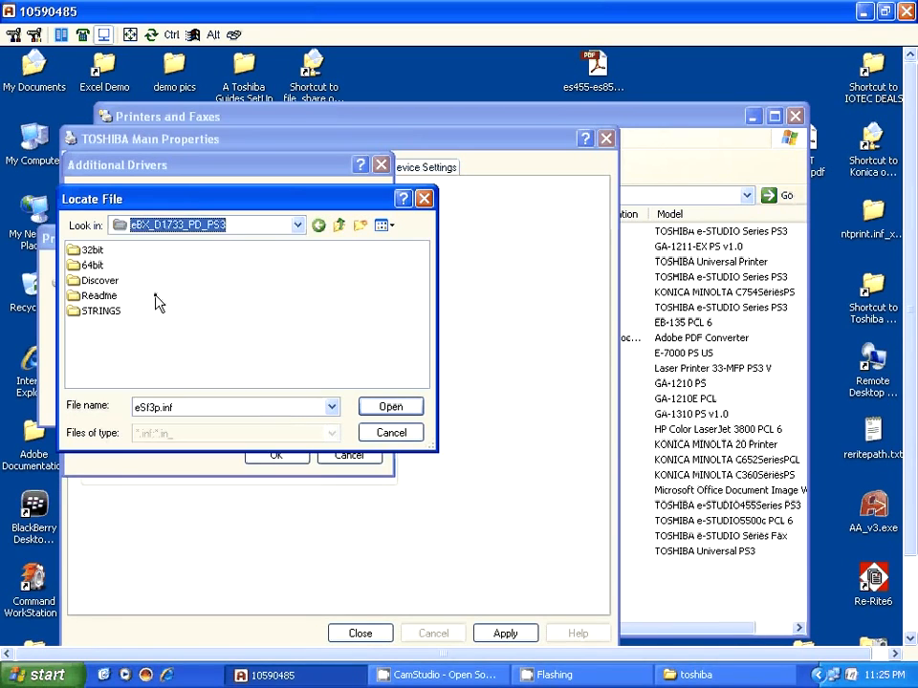
double_click(92, 265)
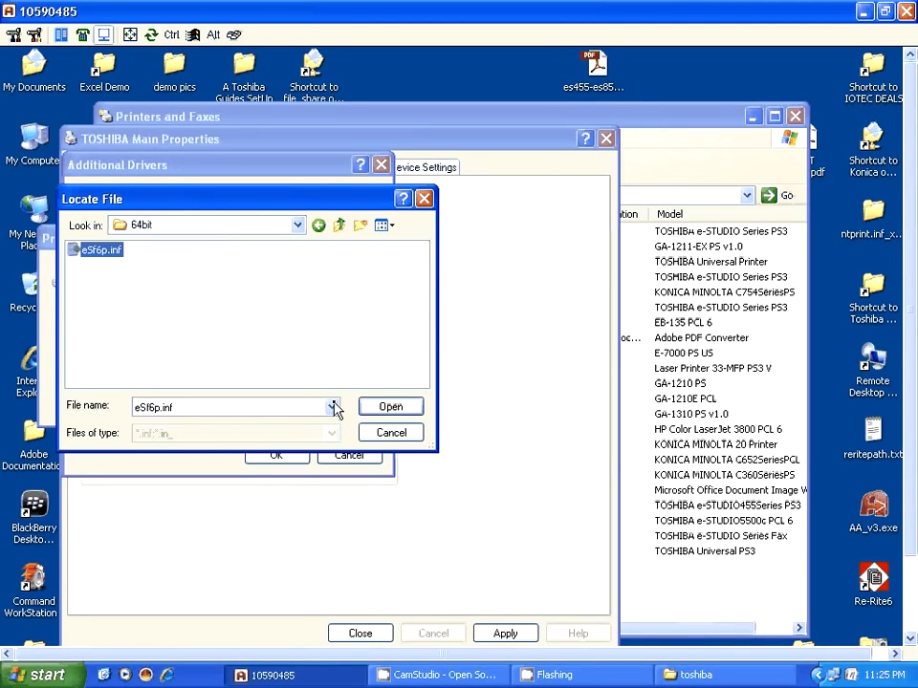
left_click(390, 409)
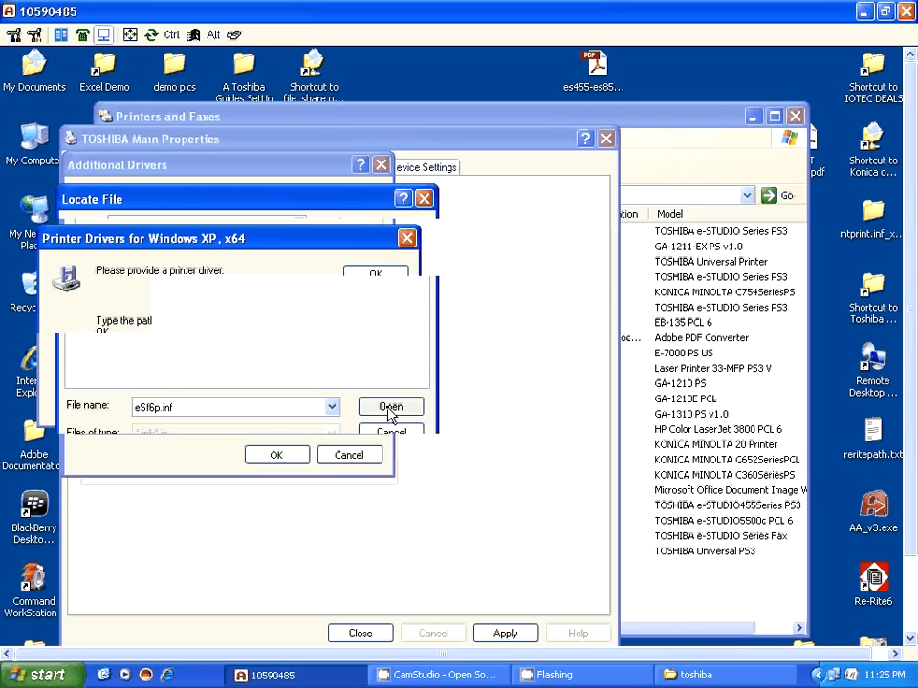
left_click(375, 276)
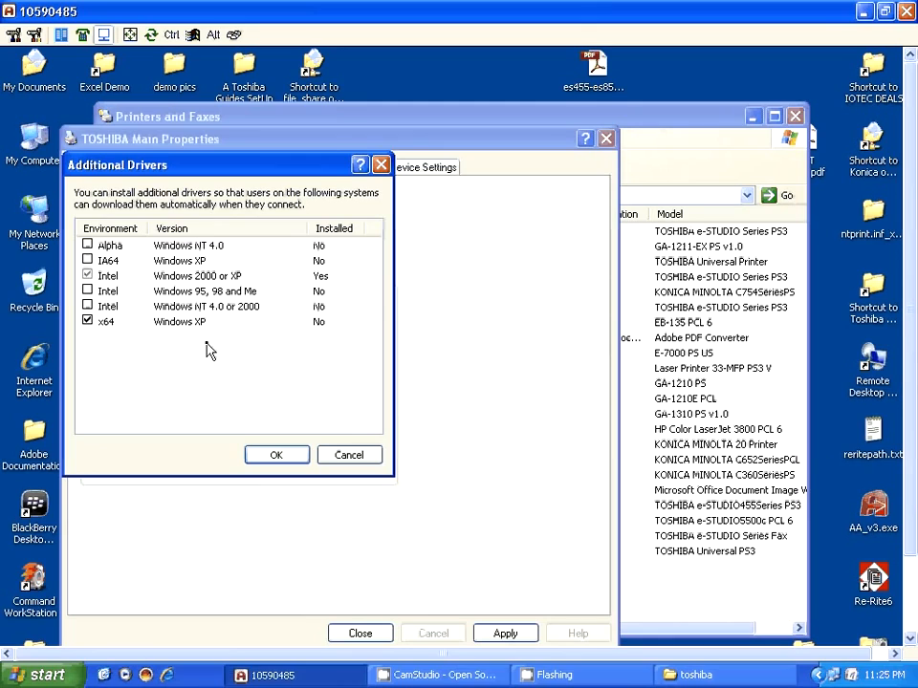
key("Return")
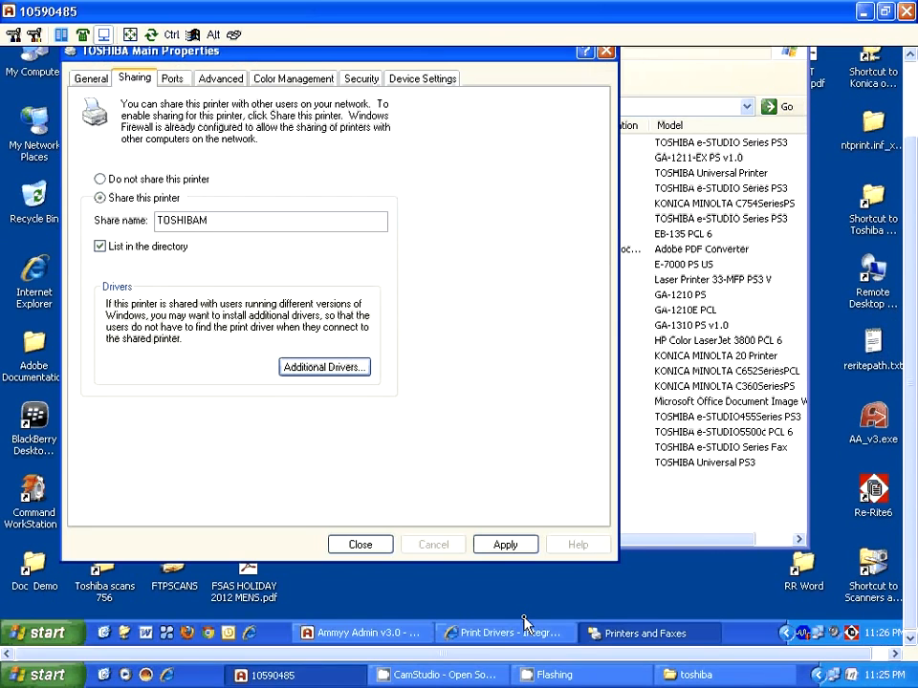
left_click(505, 545)
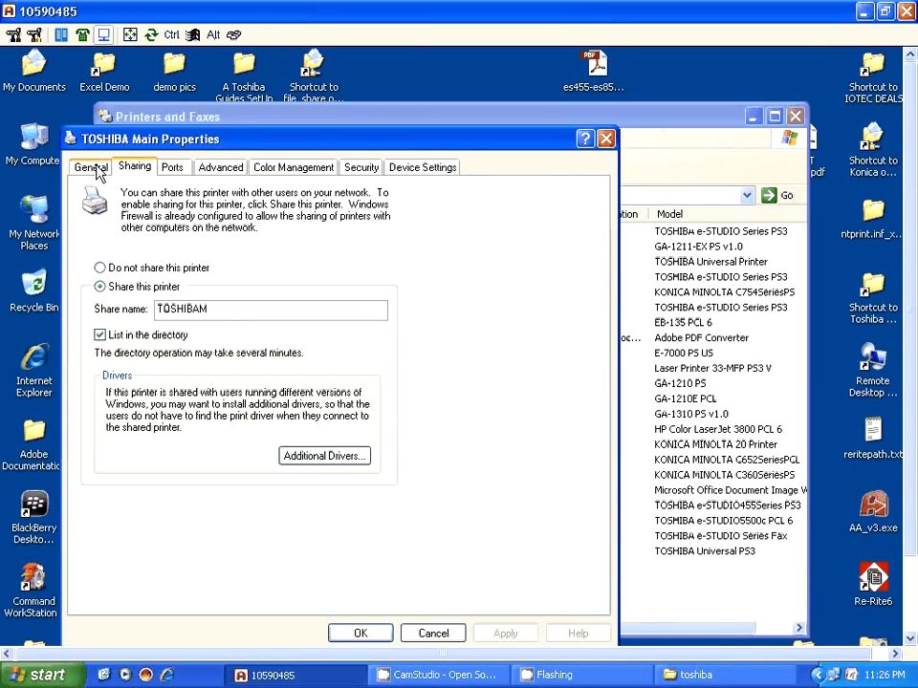
Step: Check the Color option in TOSHIBA Main's printing preferences, then accept and close the printer's properties
left_click(92, 167)
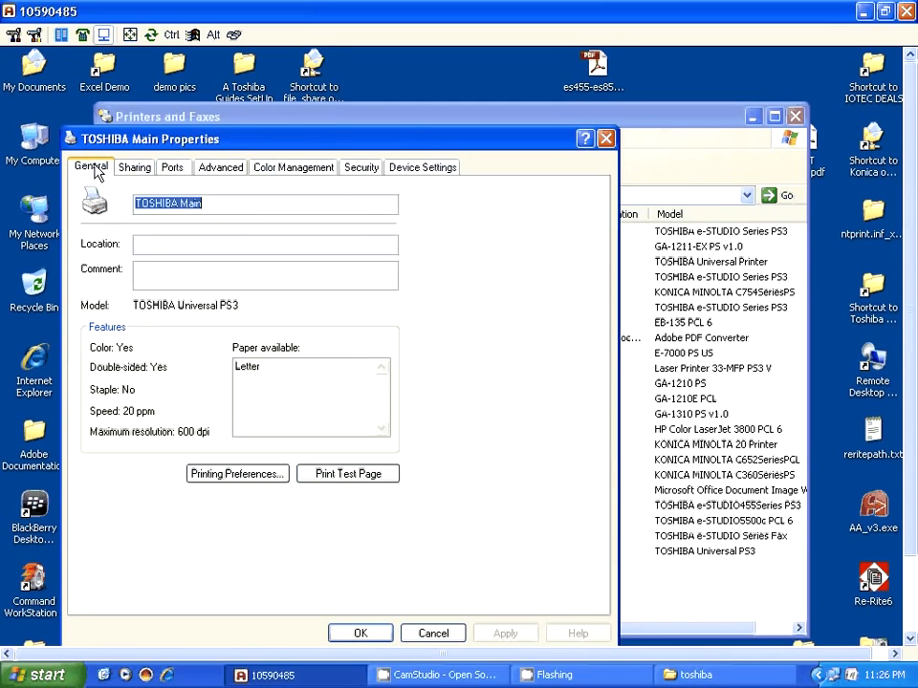
left_click(245, 481)
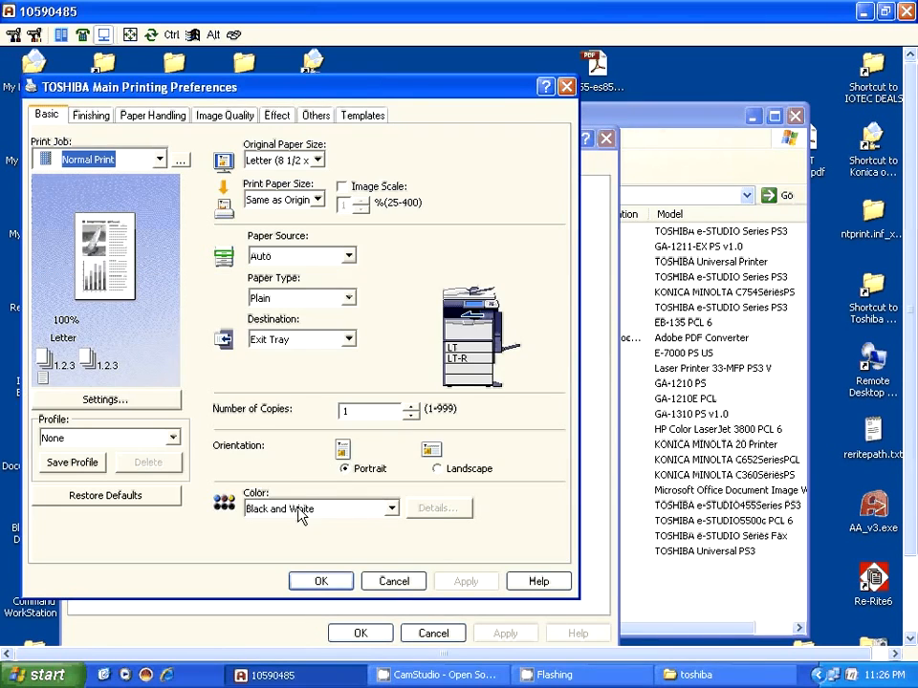
left_click(321, 583)
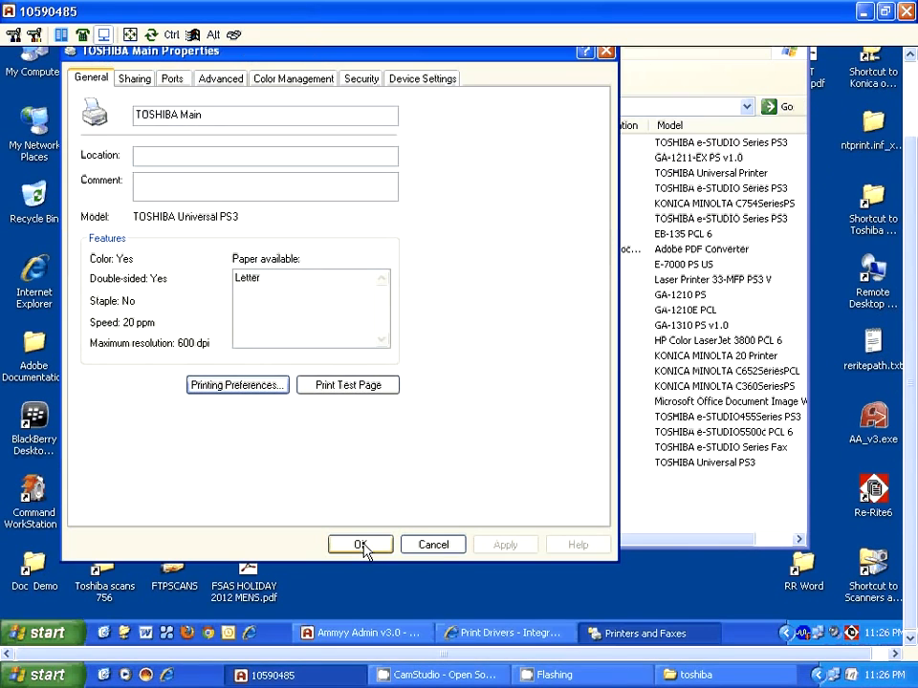
left_click(361, 545)
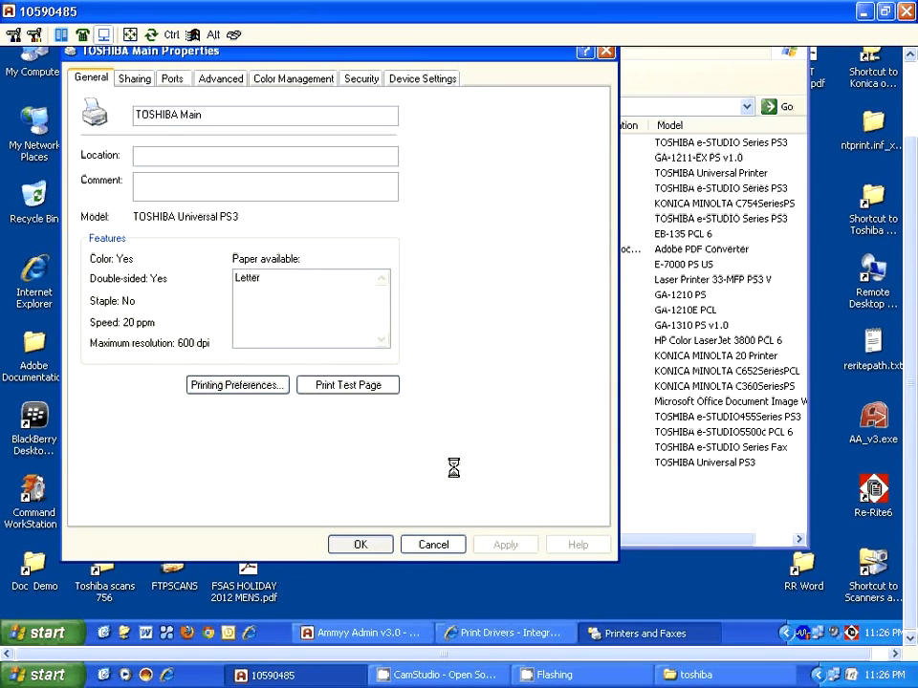